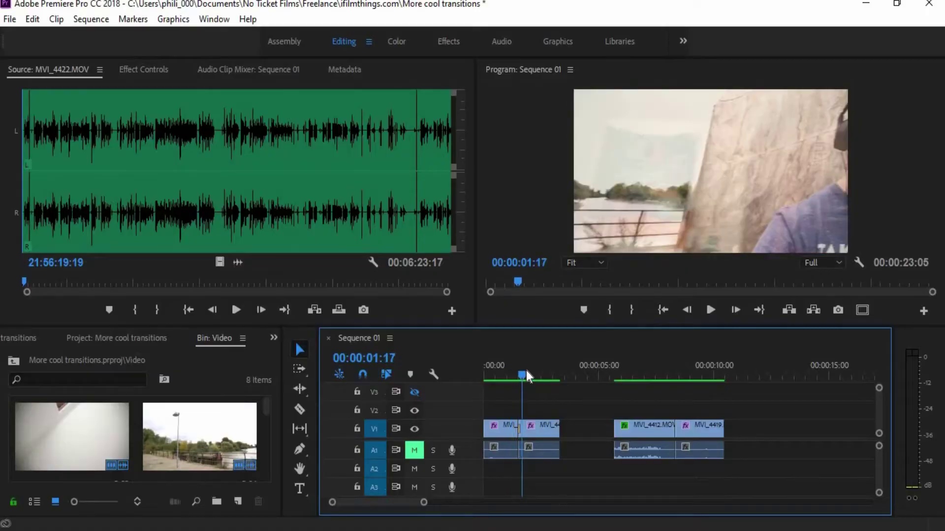
Display the list of effects and transitions beside the timeline
{"action": "left_click_drag", "start_coordinate": [526, 371], "coordinate": [512, 371]}
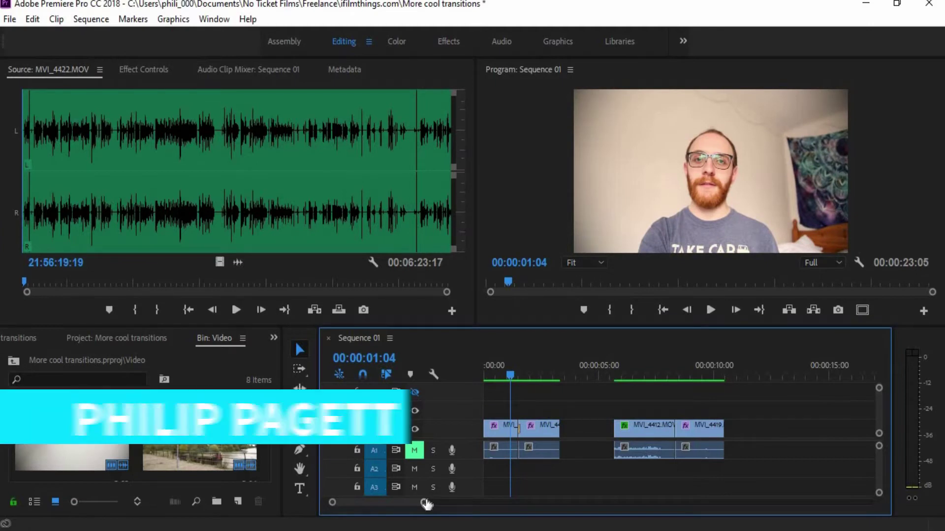
{"action": "left_click", "coordinate": [274, 340]}
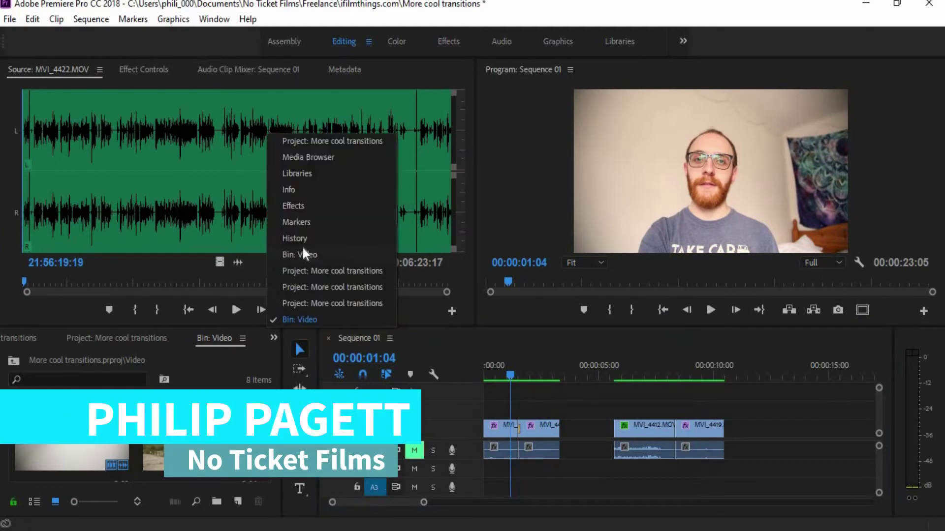
{"action": "left_click", "coordinate": [293, 206]}
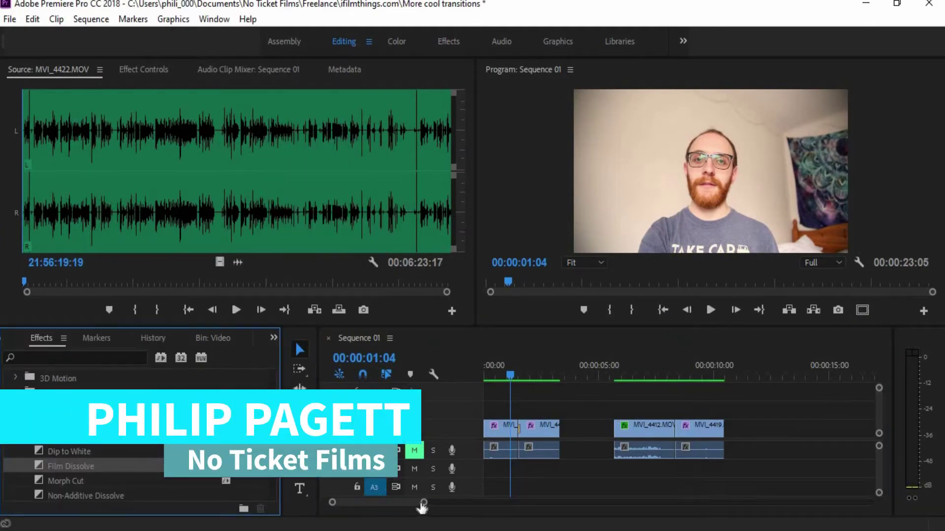
Delete the Film Dissolve from the cut between the first two clips, MVI_4418 and MVI_4413
{"action": "left_click_drag", "start_coordinate": [424, 502], "coordinate": [356, 502]}
{"action": "left_click", "coordinate": [738, 374]}
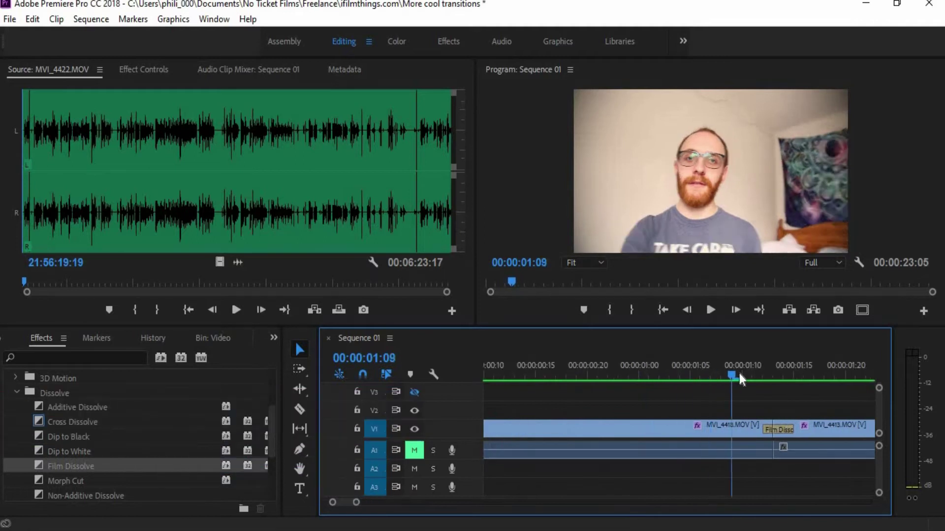
{"action": "mouse_move", "coordinate": [739, 374]}
{"action": "left_mouse_down"}
{"action": "mouse_move", "coordinate": [801, 373]}
{"action": "mouse_move", "coordinate": [721, 373]}
{"action": "left_mouse_up"}
{"action": "left_click", "coordinate": [752, 374]}
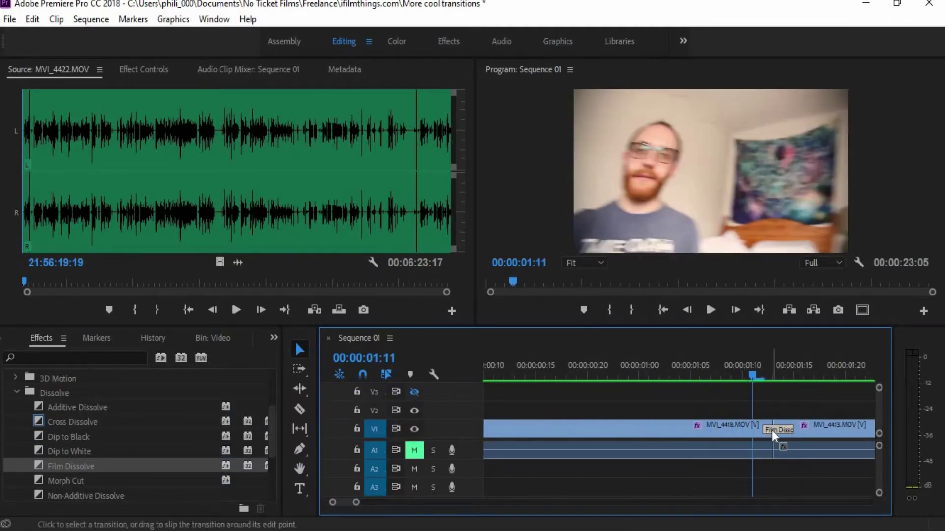
{"action": "left_click", "coordinate": [771, 430]}
{"action": "key", "text": "Delete"}
Play back the cut between the first two clips without any transition
{"action": "key", "text": "space"}
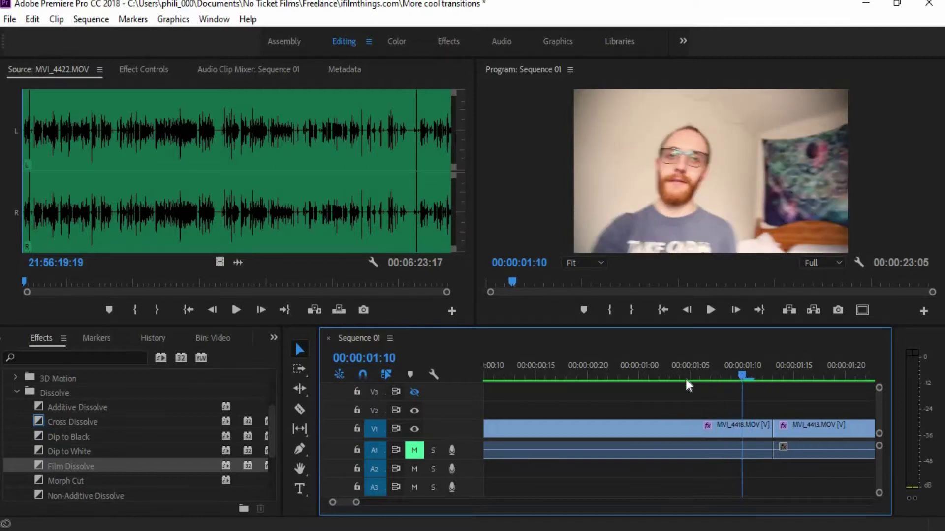
{"action": "left_click", "coordinate": [661, 380]}
{"action": "key", "text": "space"}
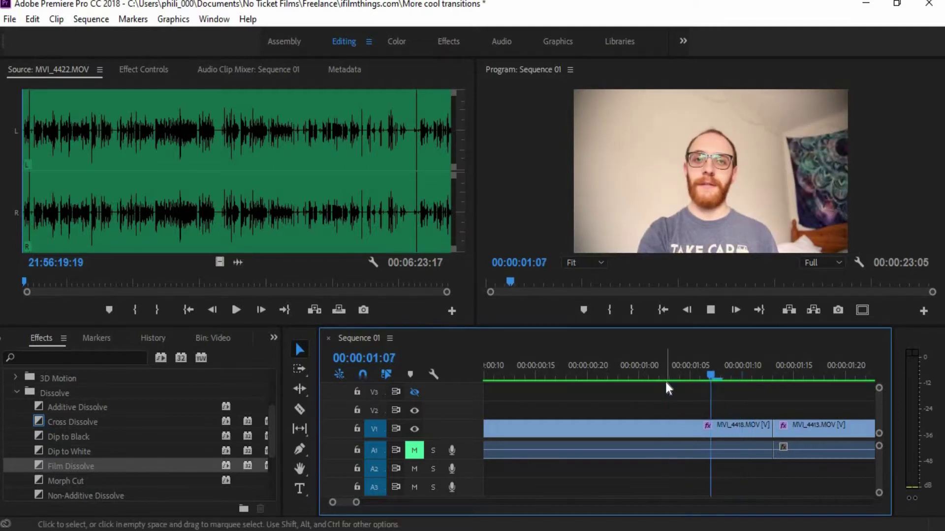
{"action": "left_click_drag", "start_coordinate": [360, 503], "coordinate": [391, 502]}
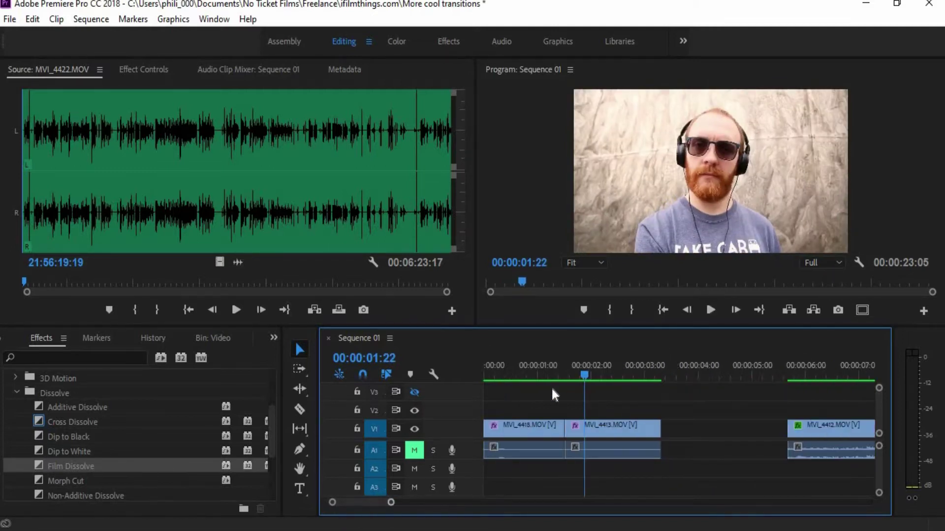
{"action": "left_click", "coordinate": [552, 374]}
{"action": "key", "text": "space"}
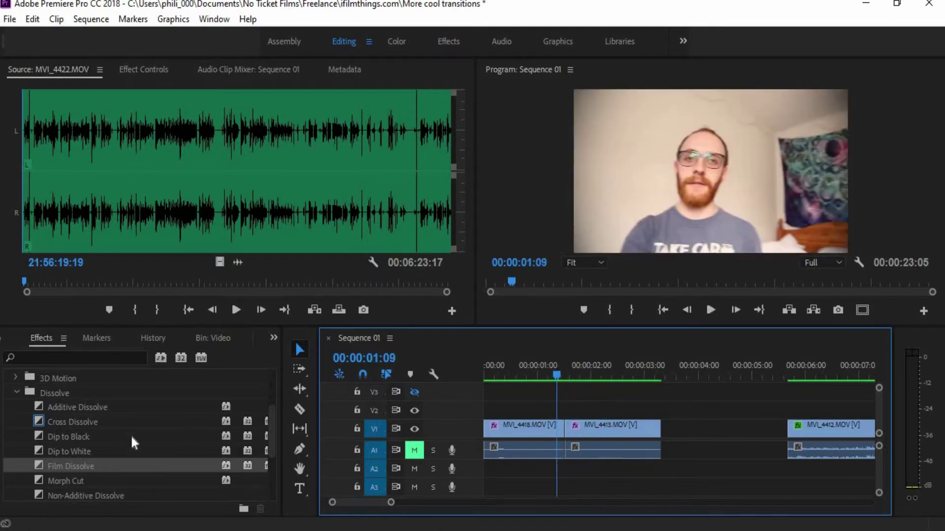
Apply a Film Dissolve to the cut between the first two clips, shorten it to about 3 frames, and play it back
{"action": "left_click_drag", "start_coordinate": [97, 467], "coordinate": [565, 429]}
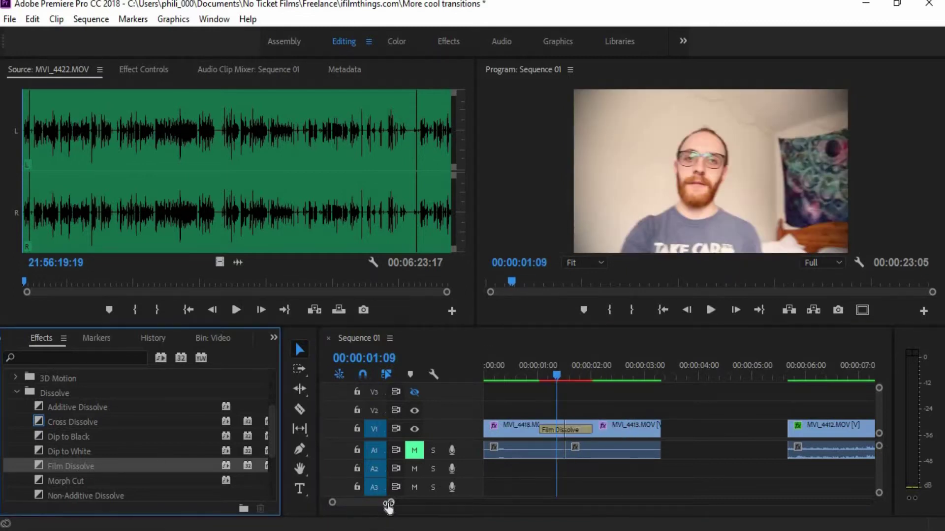
{"action": "left_click_drag", "start_coordinate": [388, 503], "coordinate": [348, 502]}
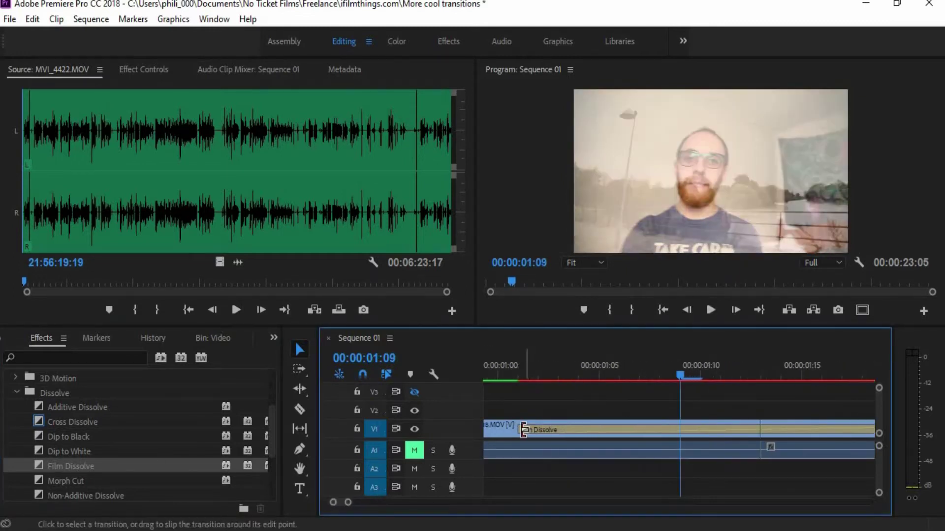
{"action": "left_click_drag", "start_coordinate": [523, 429], "coordinate": [743, 428]}
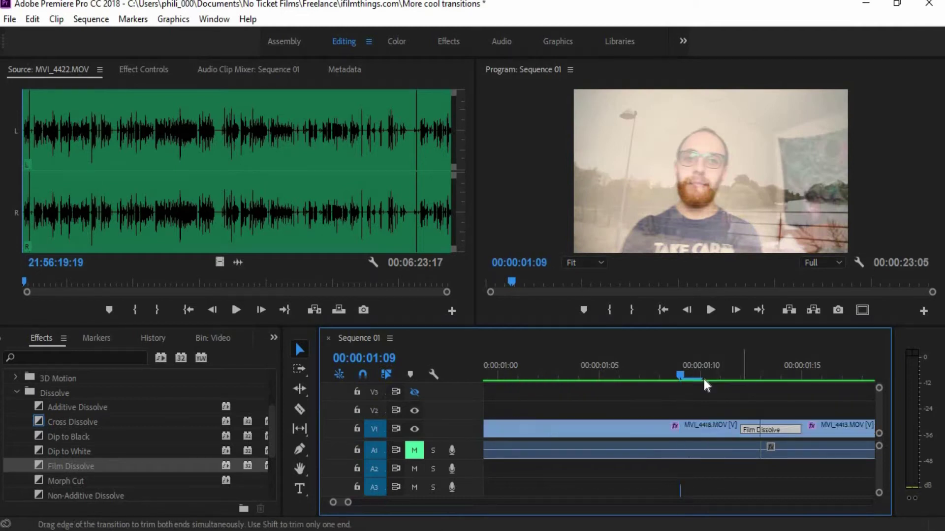
{"action": "key", "text": "space"}
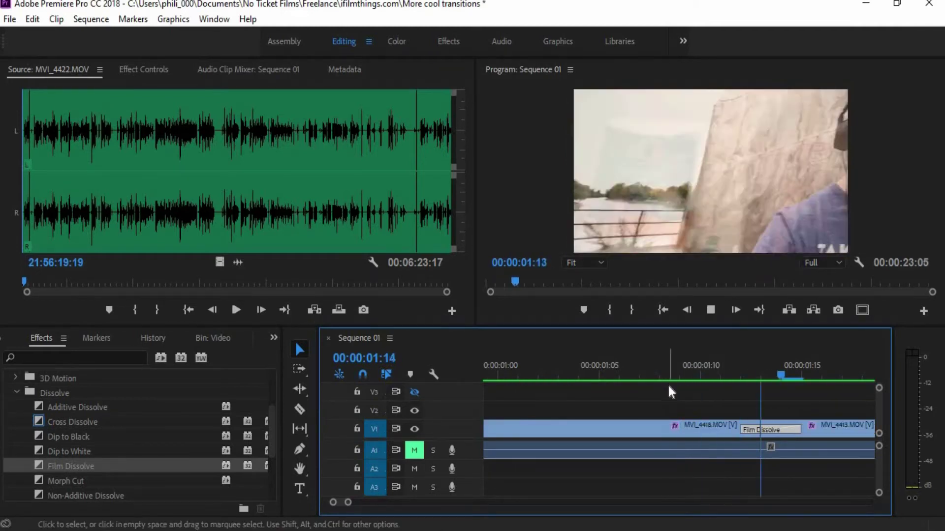
{"action": "key", "text": "space"}
Apply a Film Dissolve to the cut between MVI_4412 and MVI_4419
{"action": "left_click_drag", "start_coordinate": [411, 505], "coordinate": [411, 503]}
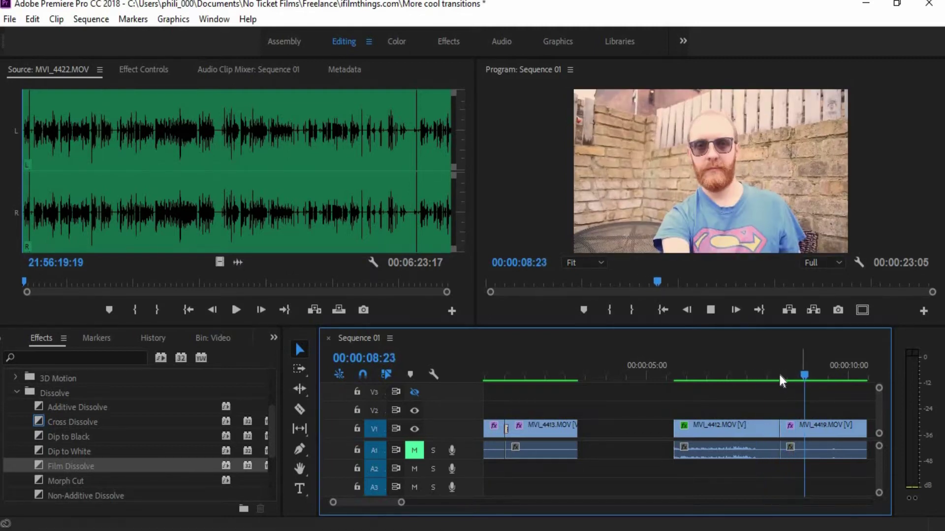
{"action": "left_click", "coordinate": [771, 370]}
{"action": "left_click_drag", "start_coordinate": [103, 463], "coordinate": [488, 448]}
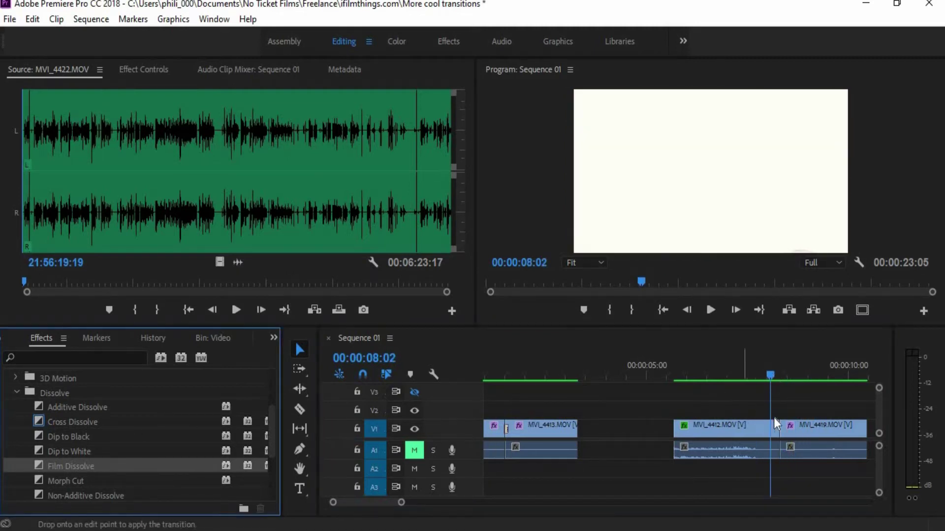
{"action": "left_click_drag", "start_coordinate": [784, 433], "coordinate": [784, 432]}
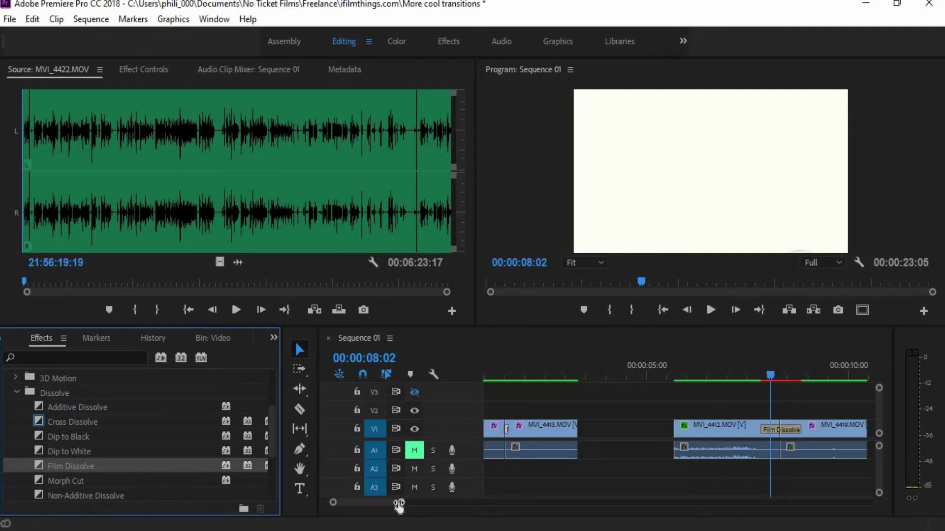
Shorten the Film Dissolve between MVI_4412 and MVI_4419 to 5 frames
{"action": "left_click_drag", "start_coordinate": [399, 504], "coordinate": [382, 504]}
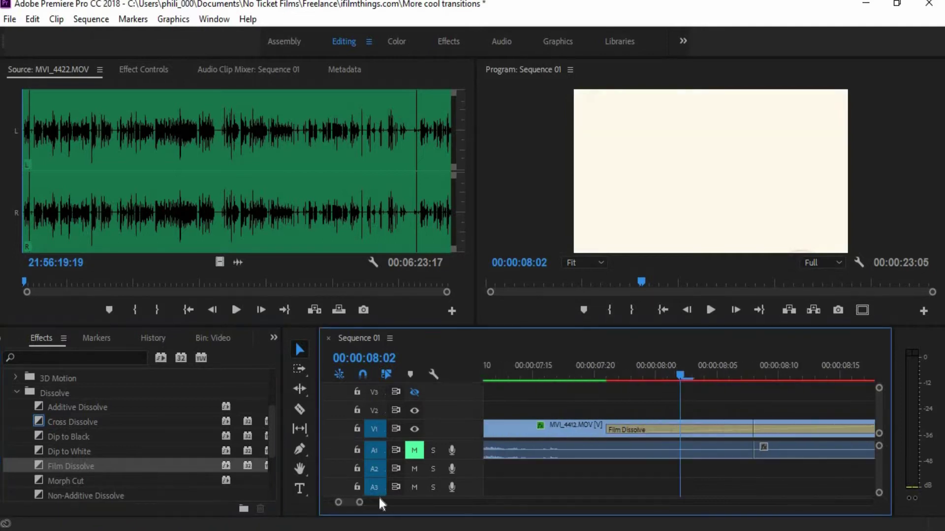
{"action": "left_click_drag", "start_coordinate": [614, 434], "coordinate": [742, 427]}
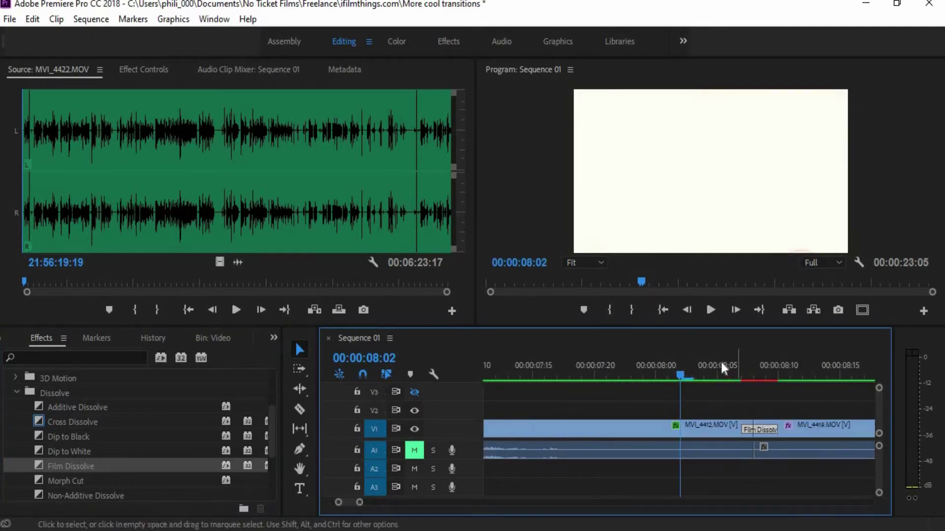
{"action": "left_click_drag", "start_coordinate": [730, 377], "coordinate": [607, 369]}
{"action": "left_click_drag", "start_coordinate": [749, 430], "coordinate": [734, 428]}
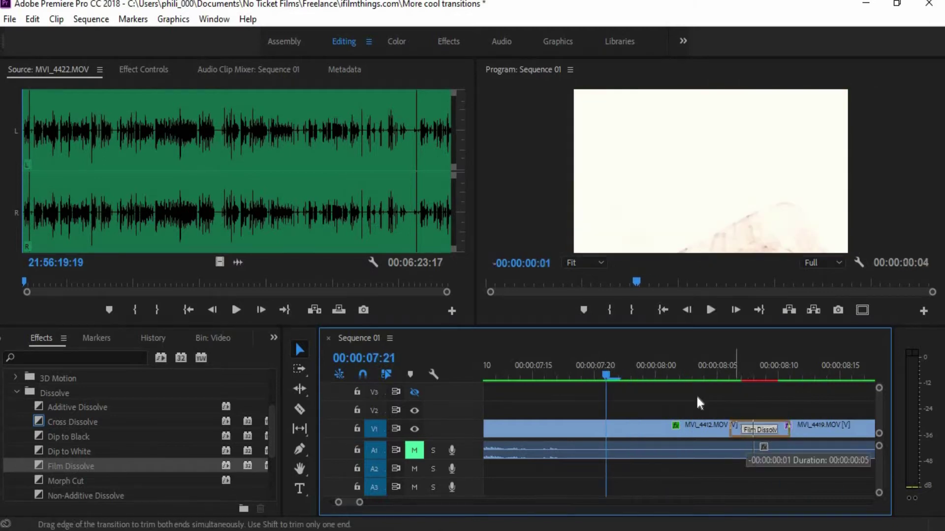
Play back the shortened Film Dissolve between MVI_4412 and MVI_4419
{"action": "left_click_drag", "start_coordinate": [618, 376], "coordinate": [594, 377]}
{"action": "key", "text": "space"}
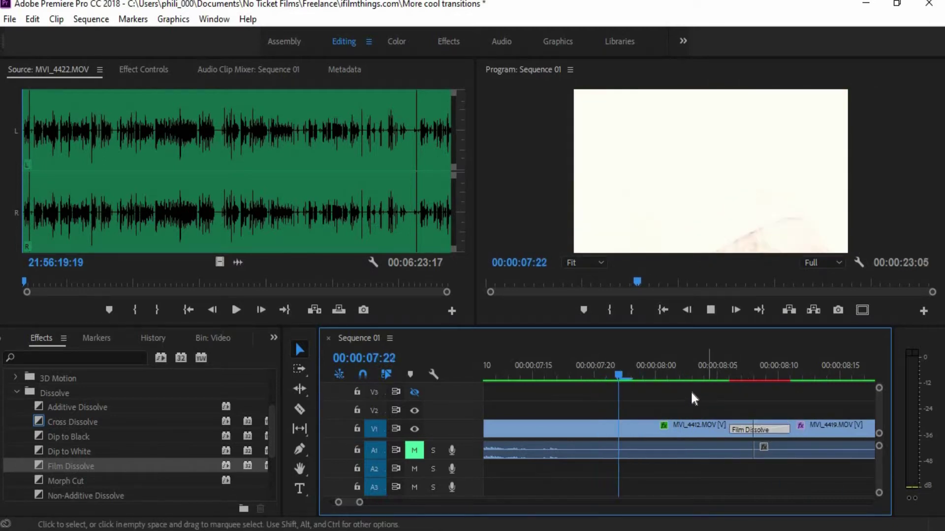
{"action": "key", "text": "space"}
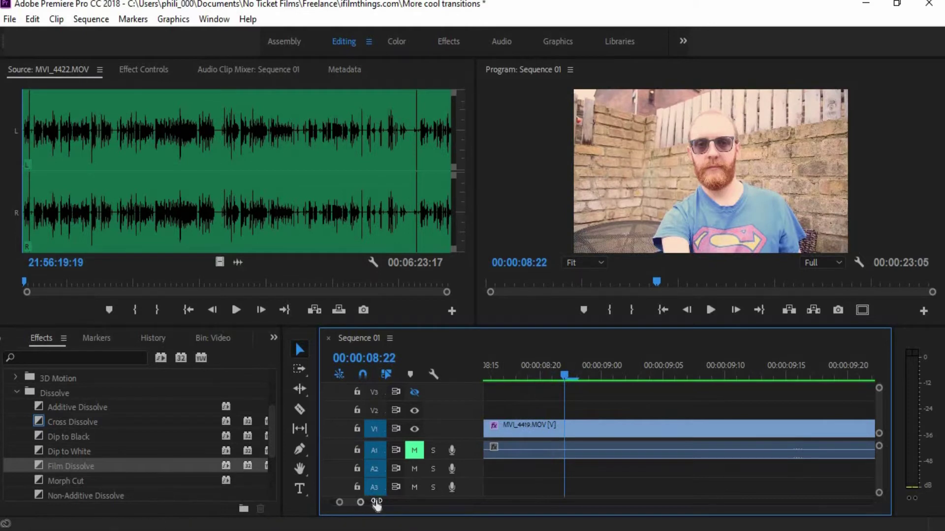
{"action": "left_click_drag", "start_coordinate": [377, 503], "coordinate": [393, 503]}
{"action": "left_click", "coordinate": [594, 372]}
{"action": "key", "text": "space"}
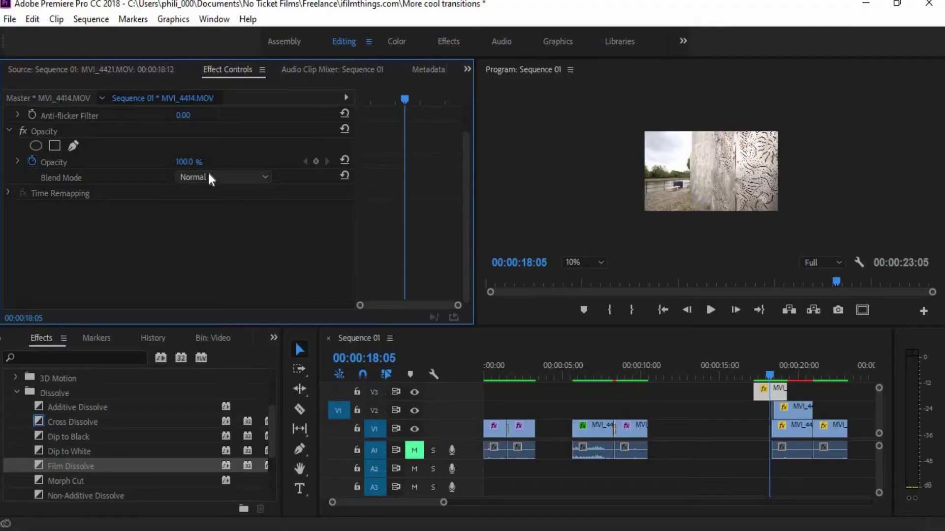
Add an inverted rectangular opacity mask to the MVI_4414 clip on V3 at 00:00:18:09
{"action": "left_click_drag", "start_coordinate": [441, 502], "coordinate": [391, 501]}
{"action": "left_click_drag", "start_coordinate": [703, 372], "coordinate": [694, 371]}
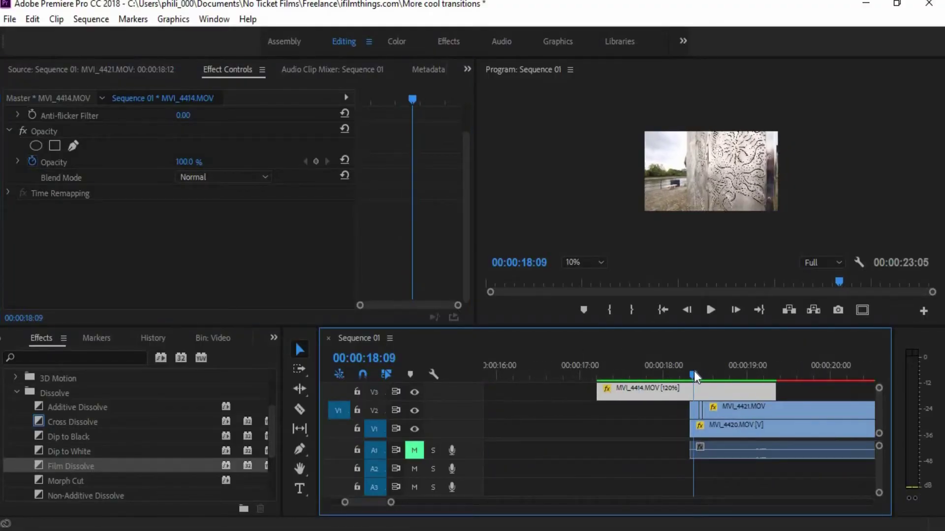
{"action": "left_click", "coordinate": [55, 146]}
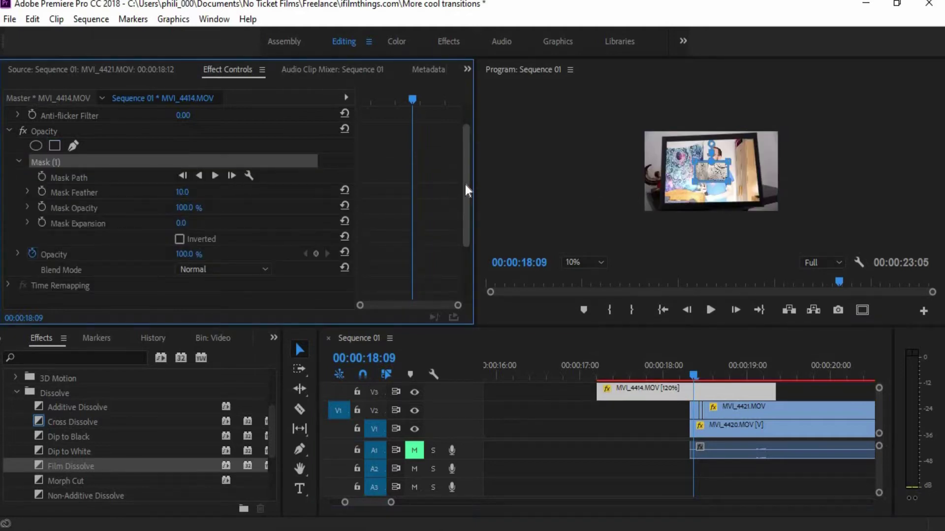
{"action": "scroll", "coordinate": [227, 226], "scroll_direction": "up", "scroll_amount": 1}
{"action": "scroll", "coordinate": [462, 238], "scroll_direction": "up", "scroll_amount": 1}
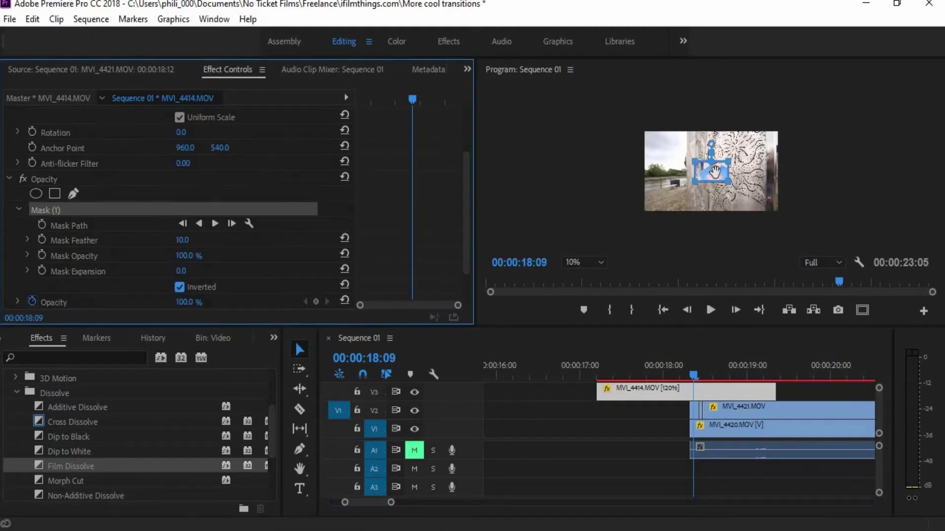
Reshape the mask into a tall four-sided area just beyond the frame's right edge and set its feather to 20
{"action": "left_click", "coordinate": [779, 159]}
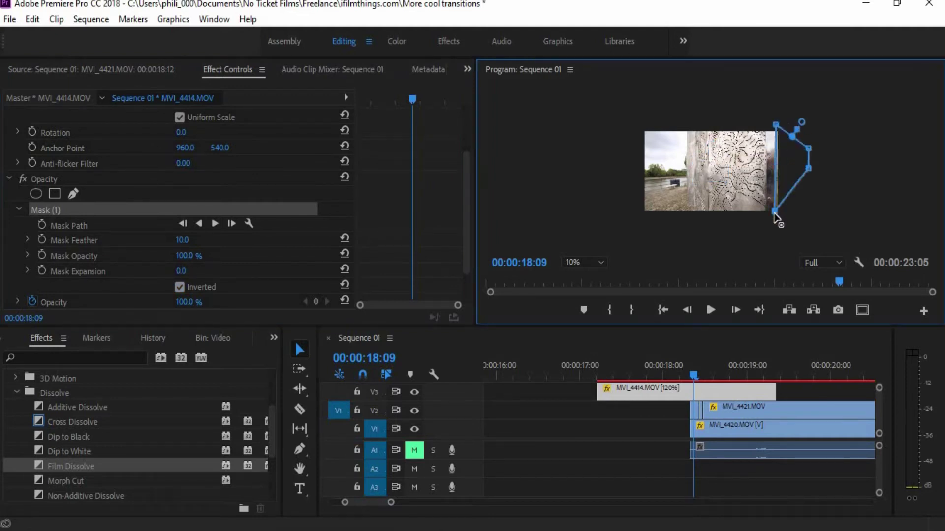
{"action": "left_click_drag", "start_coordinate": [807, 170], "coordinate": [805, 216]}
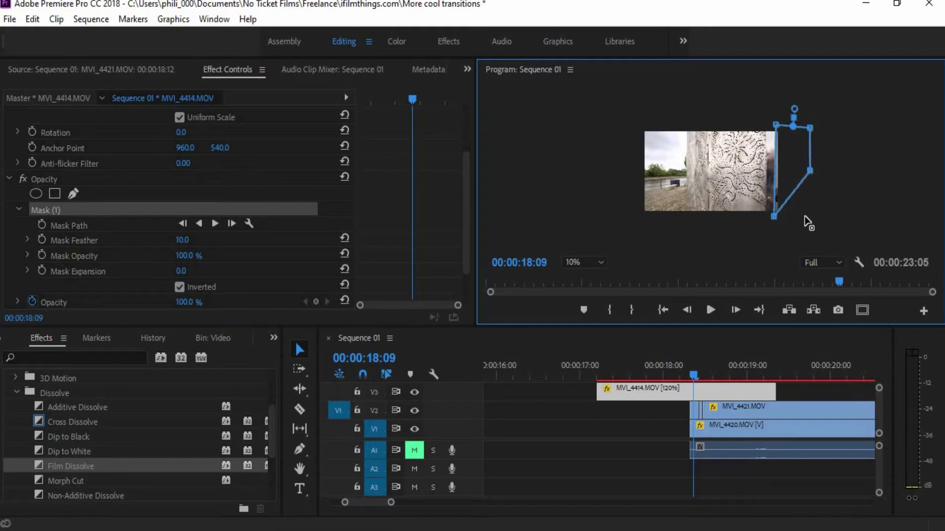
{"action": "left_click", "coordinate": [182, 240]}
{"action": "type", "text": "20"}
{"action": "key", "text": "Return"}
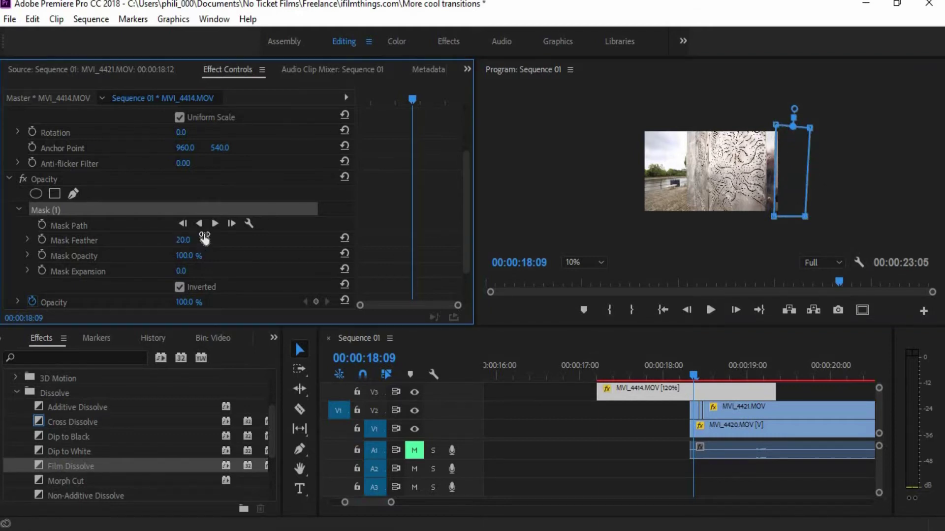
Start animating the mask path at 00:00:18:09 and, at 00:00:18:14, extend the mask's left side to the passing pillar's edge
{"action": "left_click", "coordinate": [41, 225]}
{"action": "left_click", "coordinate": [196, 194]}
{"action": "key", "text": "Right"}
{"action": "key", "text": "Right"}
{"action": "key", "text": "Right"}
{"action": "key", "text": "Right"}
{"action": "key", "text": "Right"}
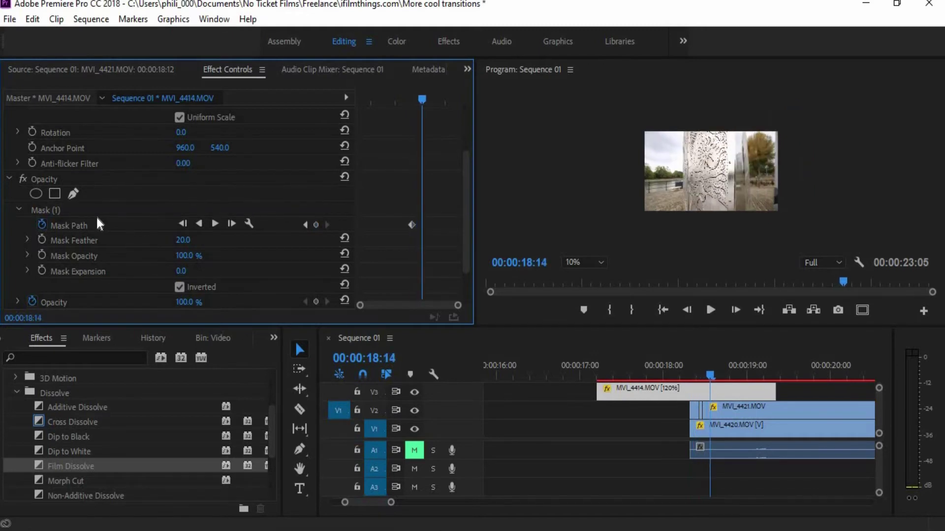
{"action": "left_click", "coordinate": [99, 224]}
{"action": "left_click", "coordinate": [752, 126]}
{"action": "left_click_drag", "start_coordinate": [745, 127], "coordinate": [743, 125]}
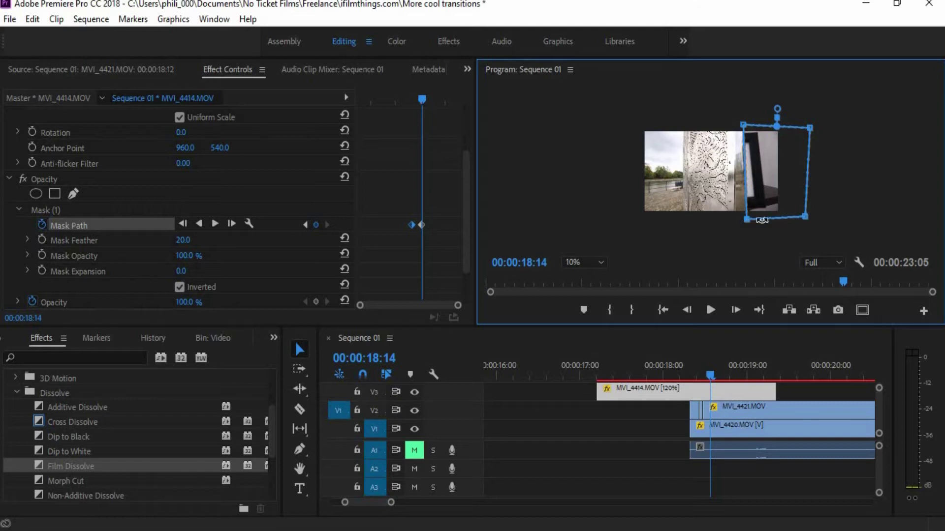
{"action": "left_click", "coordinate": [195, 211]}
{"action": "left_click", "coordinate": [176, 199]}
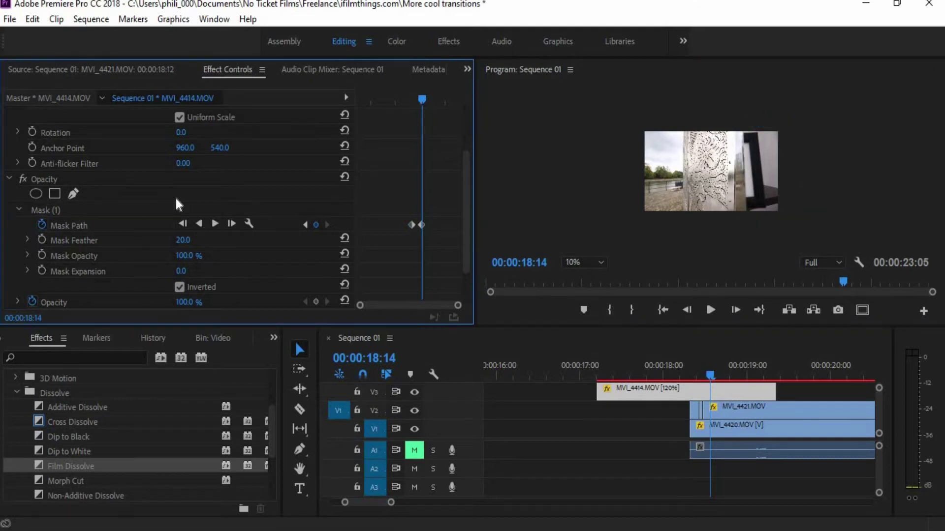
At 00:00:18:19, keyframe the mask path with its left corners moved farther left to follow the pillar's edge
{"action": "left_click", "coordinate": [118, 230]}
{"action": "left_click", "coordinate": [114, 212]}
{"action": "key", "text": "Right"}
{"action": "key", "text": "Right"}
{"action": "key", "text": "Right"}
{"action": "key", "text": "Right"}
{"action": "key", "text": "Right"}
{"action": "left_click", "coordinate": [114, 225]}
{"action": "left_click_drag", "start_coordinate": [743, 125], "coordinate": [722, 121]}
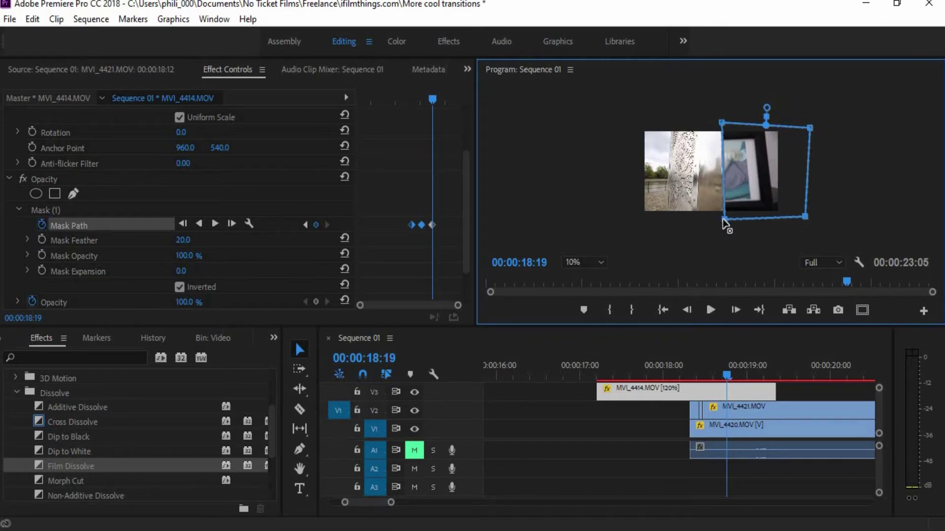
Fine-tune the mask's left corner points at 00:00:18:19
{"action": "left_click", "coordinate": [197, 210]}
{"action": "left_click", "coordinate": [176, 204]}
{"action": "left_click", "coordinate": [118, 226]}
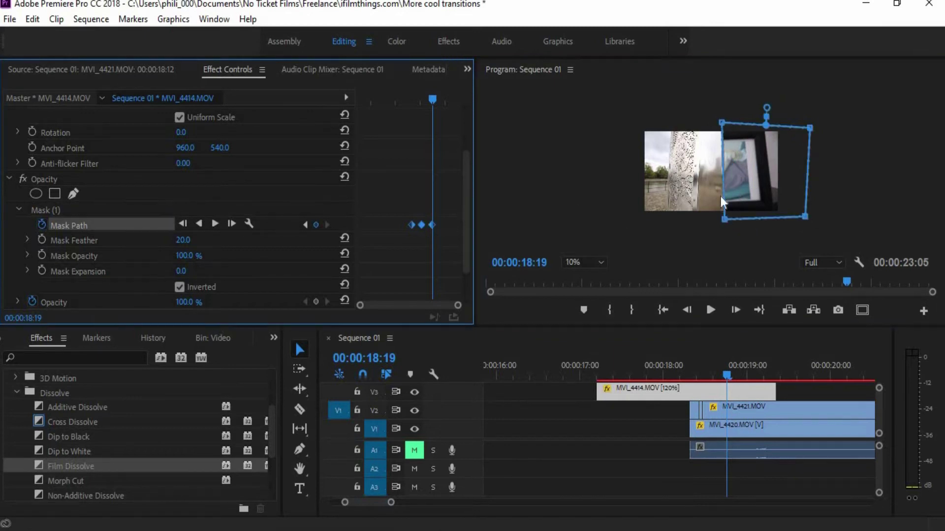
{"action": "left_click", "coordinate": [724, 221]}
{"action": "left_click_drag", "start_coordinate": [721, 123], "coordinate": [721, 121]}
At 00:00:19:00, keyframe the mask path with its left corners moved farther left along the pillar's edge
{"action": "left_click", "coordinate": [158, 211]}
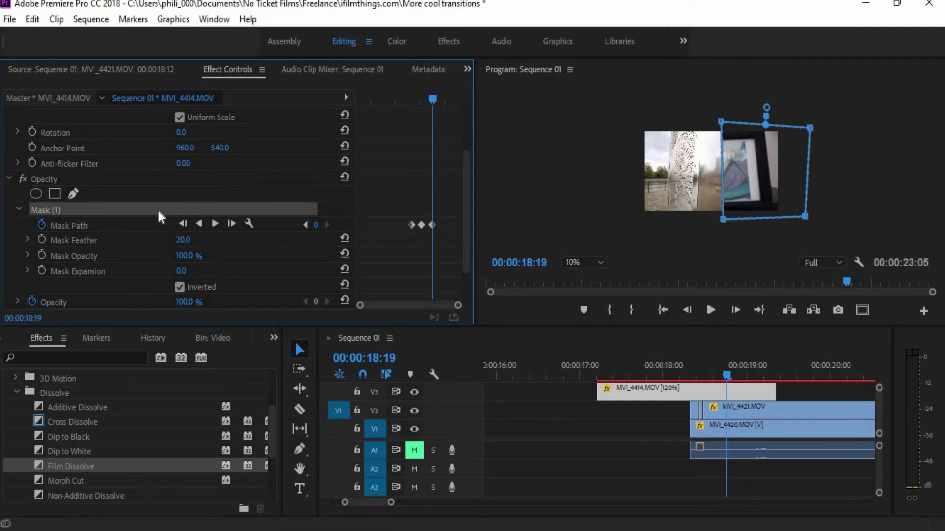
{"action": "key", "text": "Right"}
{"action": "key", "text": "Right"}
{"action": "key", "text": "Right"}
{"action": "key", "text": "Right"}
{"action": "key", "text": "Right"}
{"action": "key", "text": "Right"}
{"action": "left_click", "coordinate": [148, 226]}
{"action": "left_click", "coordinate": [701, 123]}
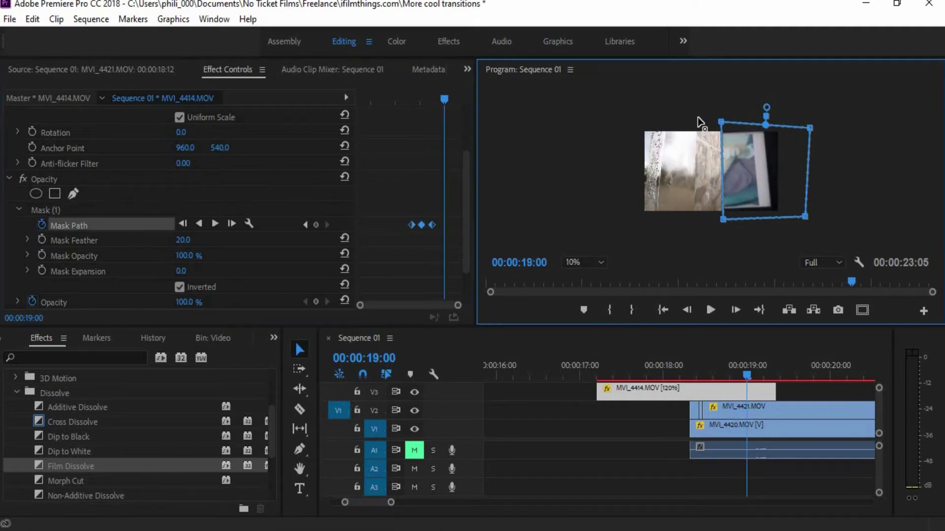
{"action": "left_click_drag", "start_coordinate": [698, 129], "coordinate": [695, 121]}
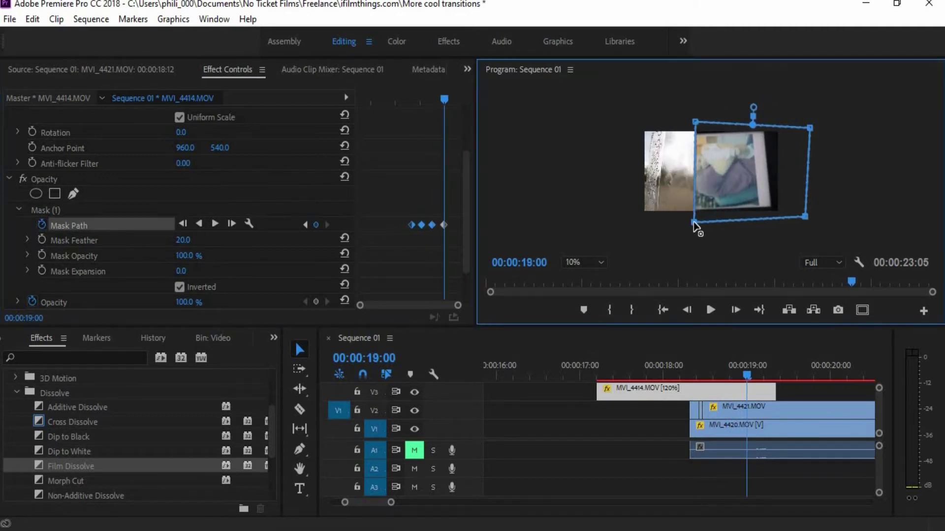
Keyframe the mask path at 00:00:19:05, shifting its left corners leftward again to follow the pillar
{"action": "left_click", "coordinate": [187, 210]}
{"action": "left_click", "coordinate": [108, 220]}
{"action": "left_click", "coordinate": [132, 212]}
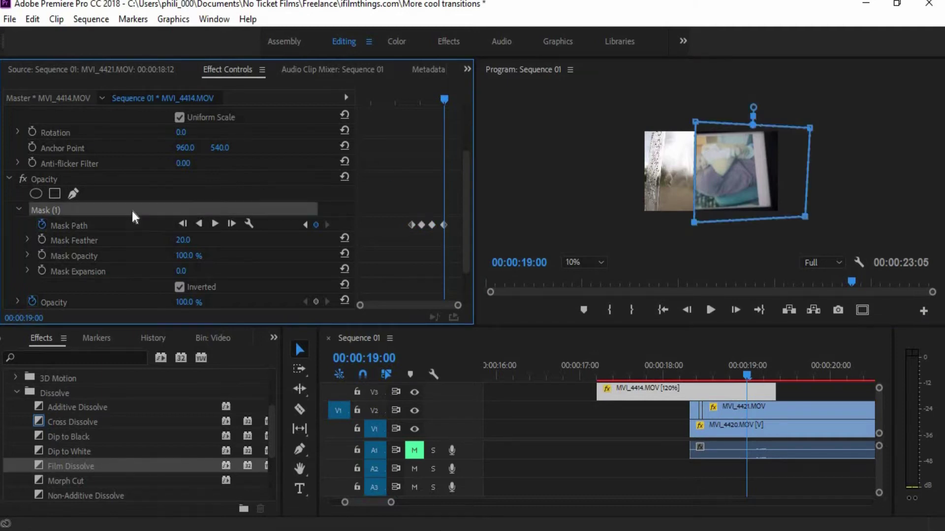
{"action": "key", "text": "Right"}
{"action": "key", "text": "Right"}
{"action": "key", "text": "Right"}
{"action": "key", "text": "Right"}
{"action": "key", "text": "Right"}
{"action": "left_click", "coordinate": [681, 121]}
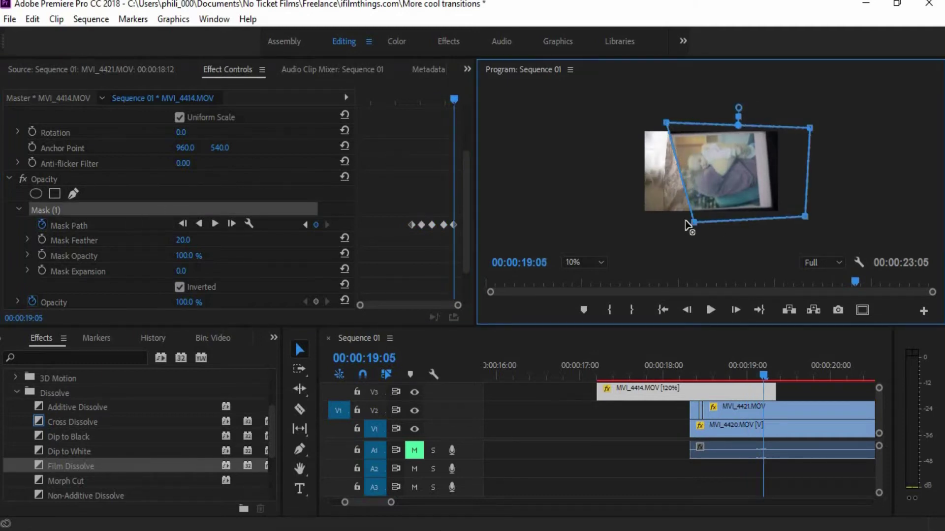
At 00:00:19:08, extend the mask's left corners to the frame's left edge so the next clip is fully revealed
{"action": "left_click", "coordinate": [157, 186]}
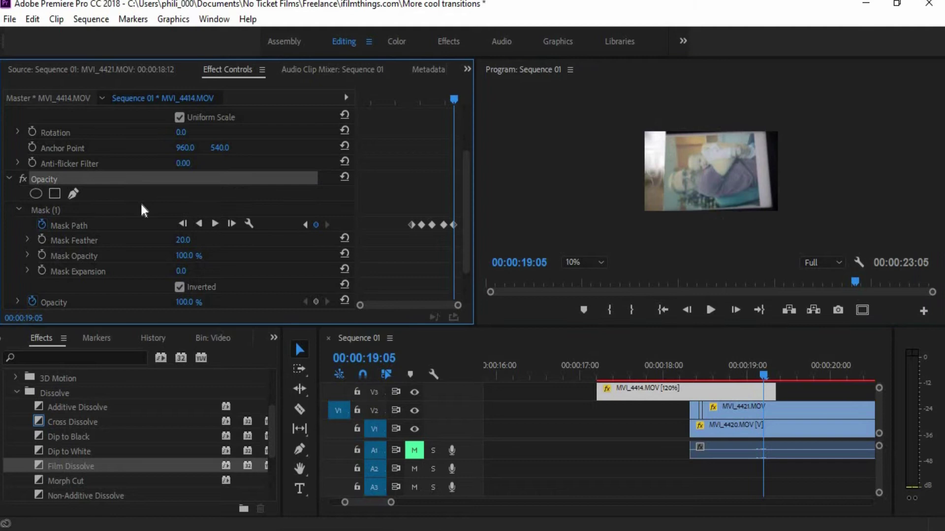
{"action": "left_click", "coordinate": [140, 209]}
{"action": "key", "text": "Right"}
{"action": "key", "text": "Right"}
{"action": "key", "text": "Right"}
{"action": "left_click_drag", "start_coordinate": [666, 123], "coordinate": [646, 121]}
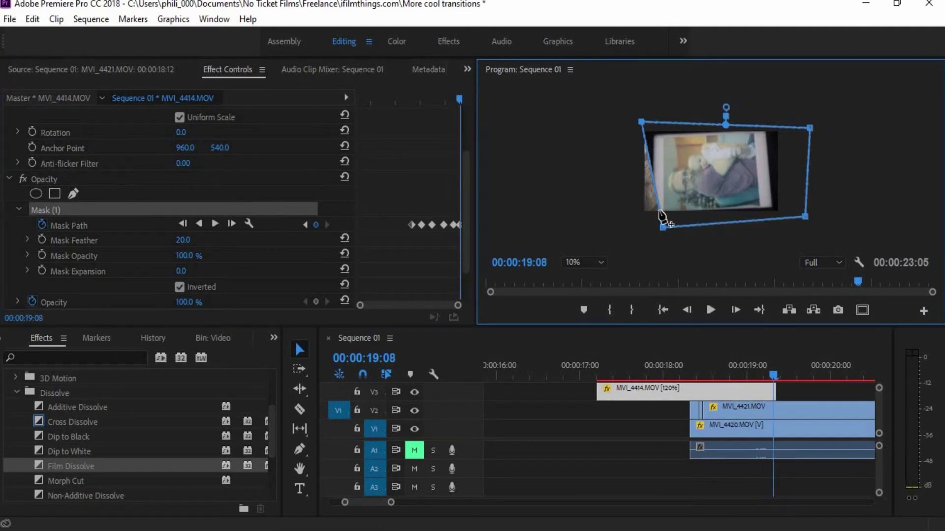
Step back through the pillar reveal and play the masked transition from its beginning
{"action": "left_click", "coordinate": [273, 198]}
{"action": "key", "text": "Left"}
{"action": "key", "text": "Left"}
{"action": "key", "text": "Left"}
{"action": "key", "text": "Left"}
{"action": "key", "text": "Left"}
{"action": "key", "text": "Left"}
{"action": "key", "text": "Left"}
{"action": "key", "text": "Left"}
{"action": "key", "text": "Left"}
{"action": "key", "text": "Left"}
{"action": "key", "text": "Left"}
{"action": "key", "text": "Left"}
{"action": "key", "text": "Left"}
{"action": "key", "text": "Left"}
{"action": "key", "text": "Left"}
{"action": "key", "text": "Left"}
{"action": "key", "text": "Left"}
{"action": "key", "text": "Left"}
{"action": "key", "text": "Left"}
{"action": "key", "text": "Left"}
{"action": "key", "text": "Left"}
{"action": "key", "text": "Left"}
{"action": "key", "text": "Left"}
{"action": "key", "text": "Left"}
{"action": "key", "text": "Left"}
{"action": "key", "text": "Left"}
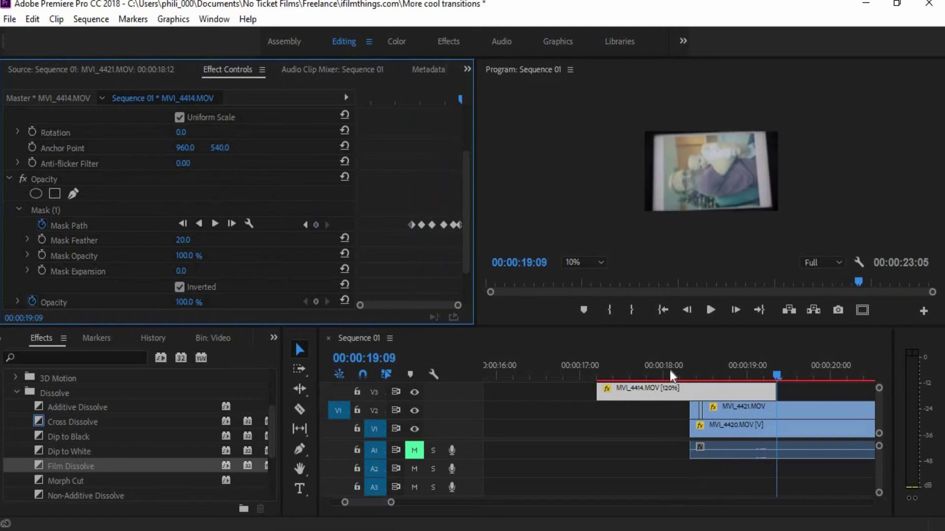
{"action": "left_click", "coordinate": [688, 375]}
{"action": "key", "text": "space"}
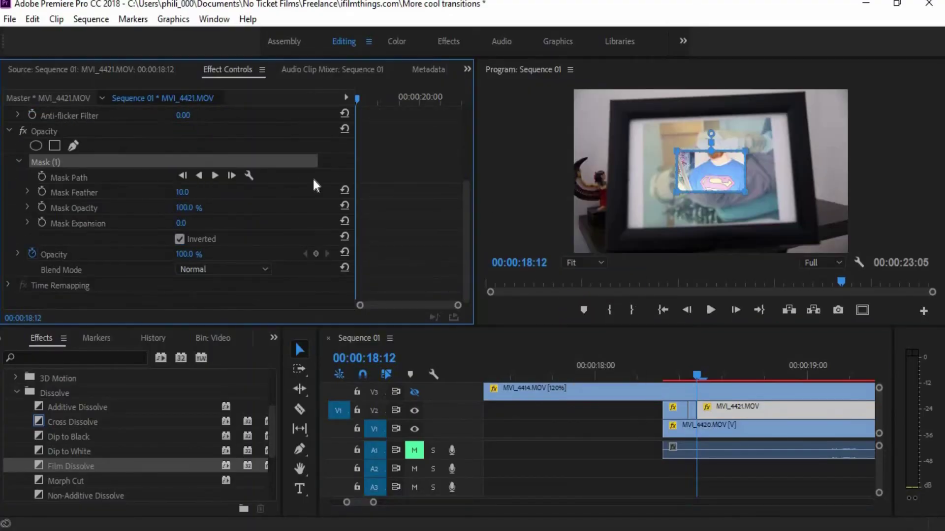
Fit the four corners of the MVI_4421.MOV mask to the picture inside the photo frame at 00:00:18:12
{"action": "left_click_drag", "start_coordinate": [677, 151], "coordinate": [630, 118]}
{"action": "left_click_drag", "start_coordinate": [747, 151], "coordinate": [787, 112]}
{"action": "left_click_drag", "start_coordinate": [676, 192], "coordinate": [625, 229]}
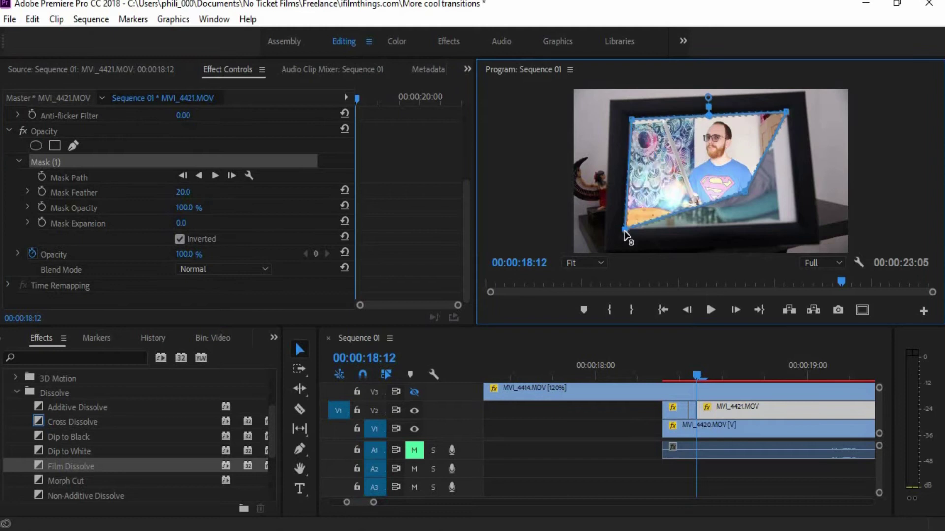
{"action": "left_click_drag", "start_coordinate": [745, 191], "coordinate": [799, 222]}
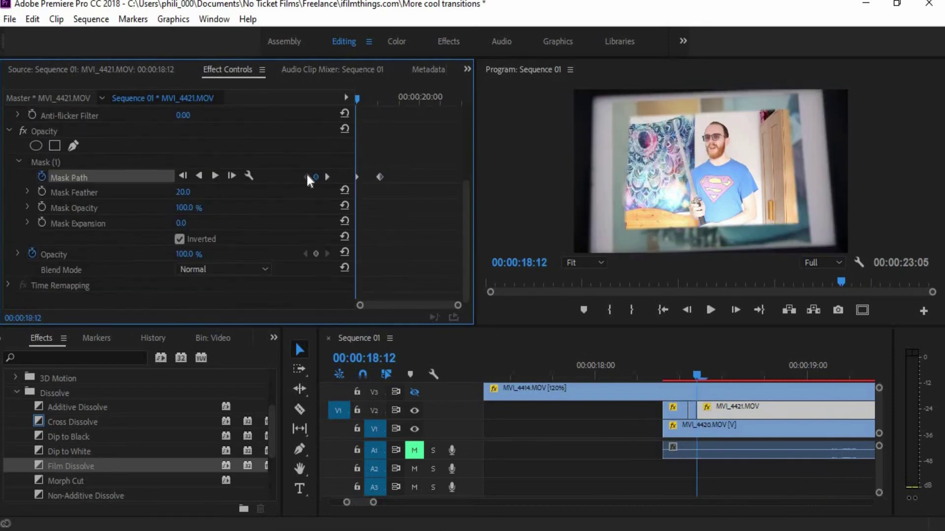
At the 00:00:19:02 mask path keyframe, move the mask's corners outward to match the enlarged photo frame opening
{"action": "key", "text": "space"}
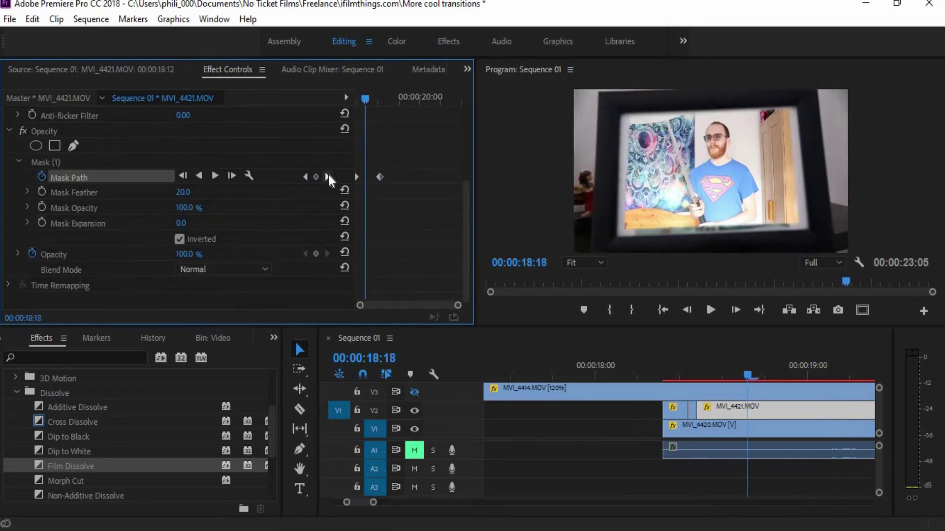
{"action": "left_click", "coordinate": [327, 177]}
{"action": "left_click", "coordinate": [46, 162]}
{"action": "left_click_drag", "start_coordinate": [631, 119], "coordinate": [591, 96]}
{"action": "left_click_drag", "start_coordinate": [786, 112], "coordinate": [821, 90]}
{"action": "left_click_drag", "start_coordinate": [800, 222], "coordinate": [840, 247]}
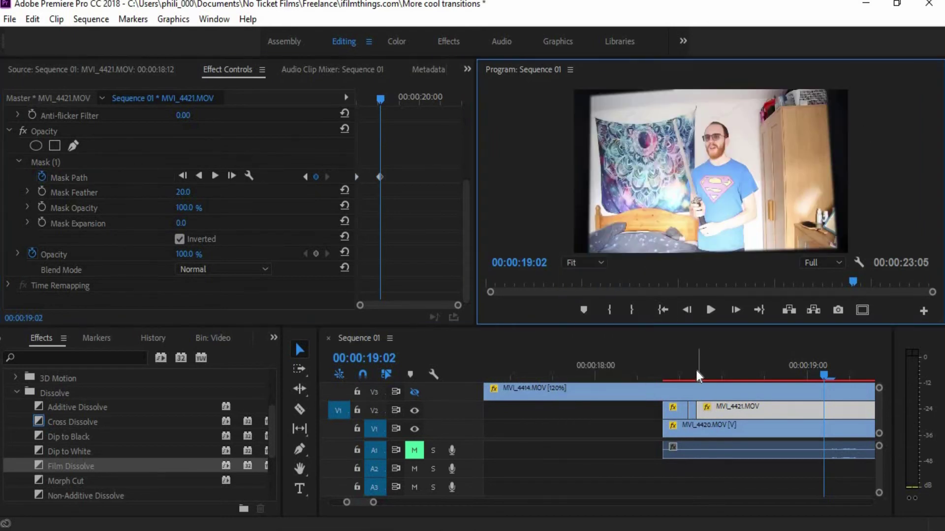
Shift the first mask path keyframe of MVI_4421.MOV to 00:00:18:14, where the photo frame starts to grow
{"action": "left_click", "coordinate": [681, 377]}
{"action": "left_click_drag", "start_coordinate": [700, 374], "coordinate": [714, 374]}
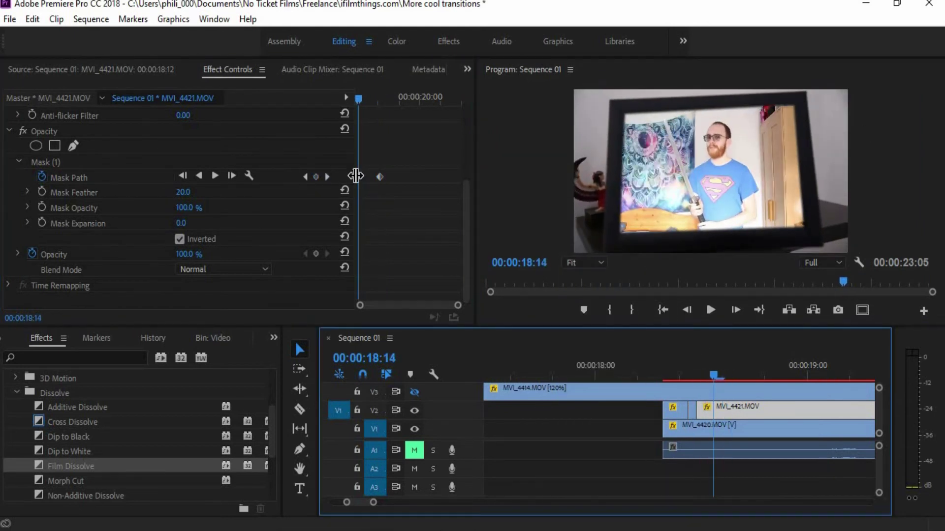
{"action": "left_click_drag", "start_coordinate": [357, 177], "coordinate": [358, 176]}
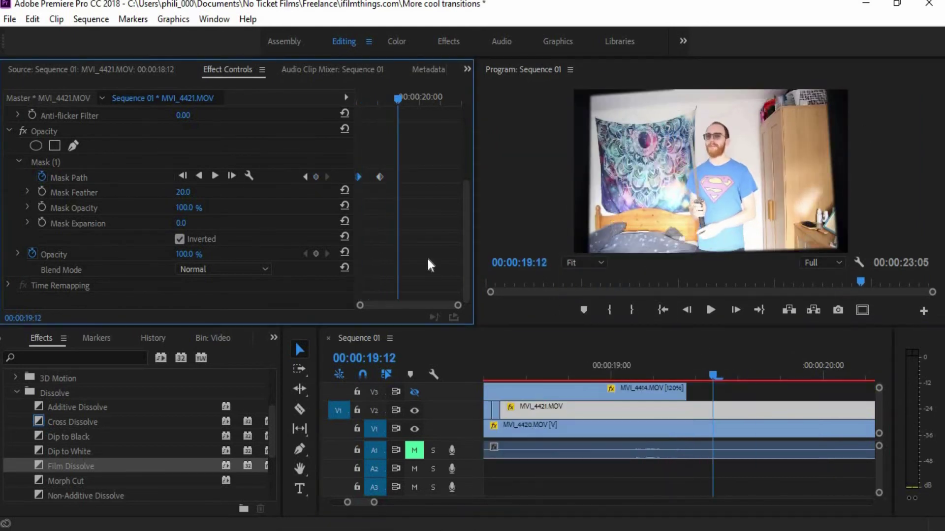
Add position and scale keyframes at 00:00:19:09 to the MVI_4420.MOV clip beneath the photo frame clip
{"action": "left_click", "coordinate": [629, 373]}
{"action": "key", "text": "minus"}
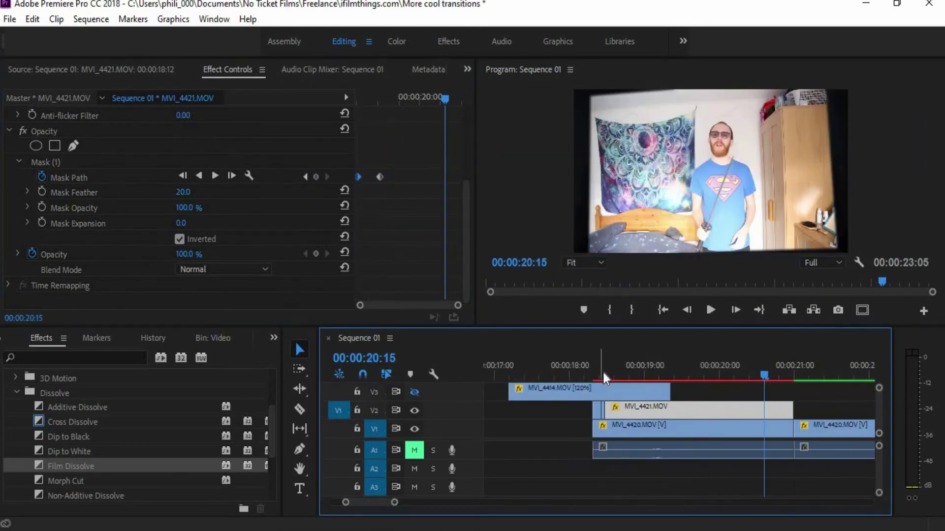
{"action": "left_click_drag", "start_coordinate": [603, 373], "coordinate": [671, 374]}
{"action": "left_click", "coordinate": [679, 428]}
{"action": "left_click", "coordinate": [316, 144]}
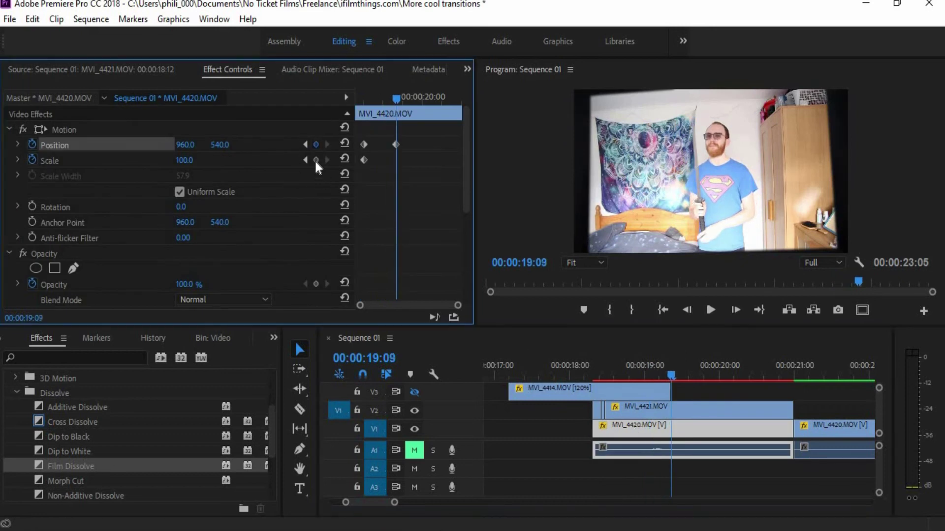
{"action": "left_click", "coordinate": [315, 160]}
Set the lower MVI_4420.MOV clip's scale to 144 and horizontal position to 1220, matching the framing of the clip that follows
{"action": "left_click", "coordinate": [826, 427]}
{"action": "left_click", "coordinate": [615, 426]}
{"action": "left_click", "coordinate": [190, 161]}
{"action": "type", "text": "144"}
{"action": "left_click", "coordinate": [826, 427]}
{"action": "left_click", "coordinate": [615, 426]}
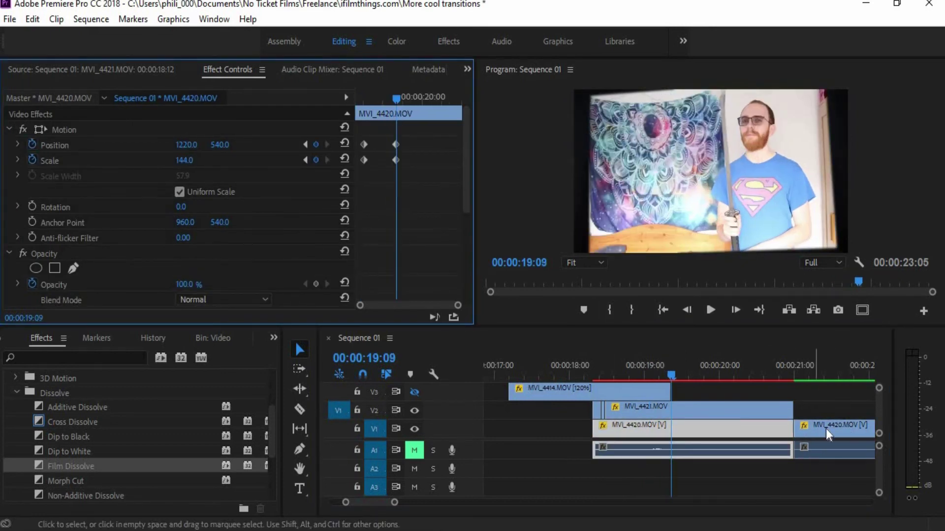
Keyframe a larger scale for MVI_4421.MOV at 00:00:19:09 so the photo frame leaves the picture
{"action": "left_click", "coordinate": [667, 412]}
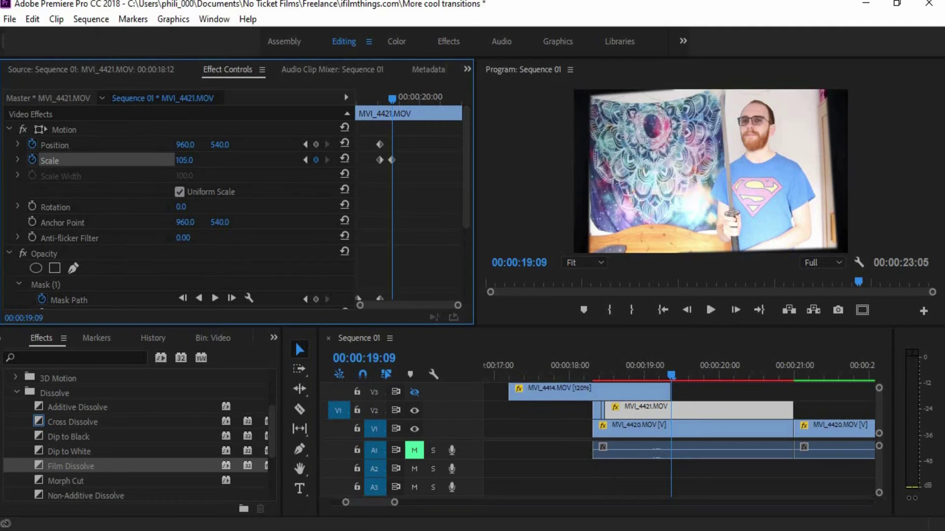
{"action": "left_click_drag", "start_coordinate": [184, 160], "coordinate": [190, 160]}
{"action": "left_click_drag", "start_coordinate": [670, 376], "coordinate": [628, 376]}
{"action": "left_click", "coordinate": [327, 144]}
Reduce the scale of the lower MVI_4420.MOV clip at its first keyframe, 00:00:18:14
{"action": "left_click", "coordinate": [635, 428]}
{"action": "left_click", "coordinate": [306, 160]}
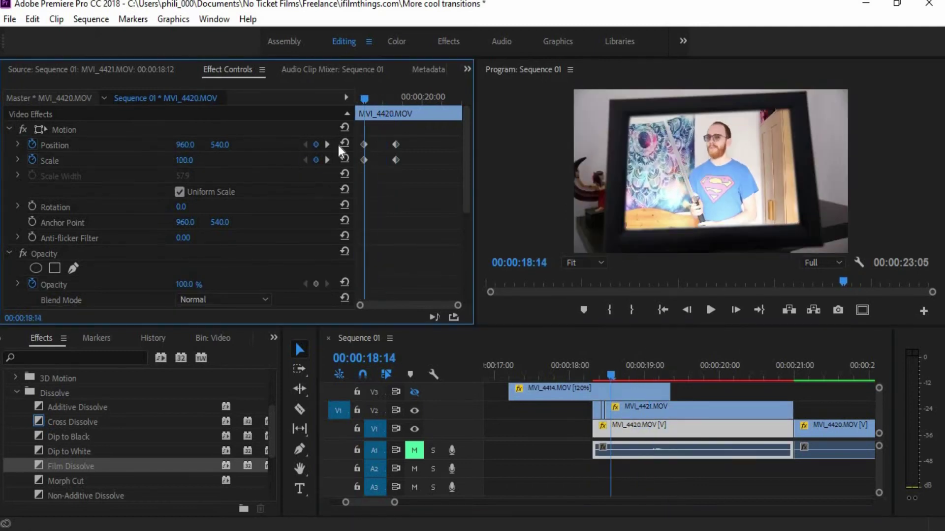
{"action": "left_click_drag", "start_coordinate": [189, 160], "coordinate": [164, 160]}
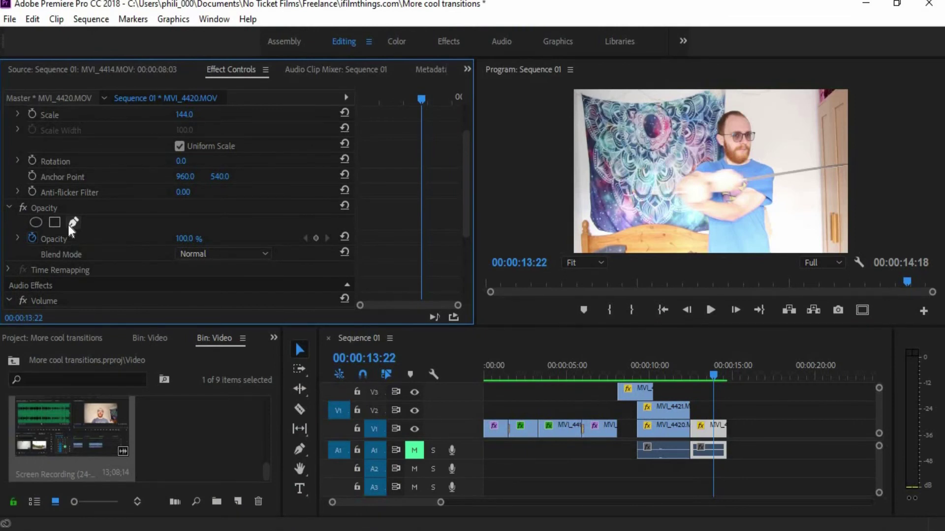
Add a rectangular opacity mask to the last MVI_4420.MOV clip at 00:00:13:22 and invert it
{"action": "left_click", "coordinate": [59, 224]}
{"action": "mouse_move", "coordinate": [464, 185]}
{"action": "left_mouse_down"}
{"action": "mouse_move", "coordinate": [462, 239]}
{"action": "mouse_move", "coordinate": [468, 178]}
{"action": "left_mouse_up"}
{"action": "left_click", "coordinate": [179, 192]}
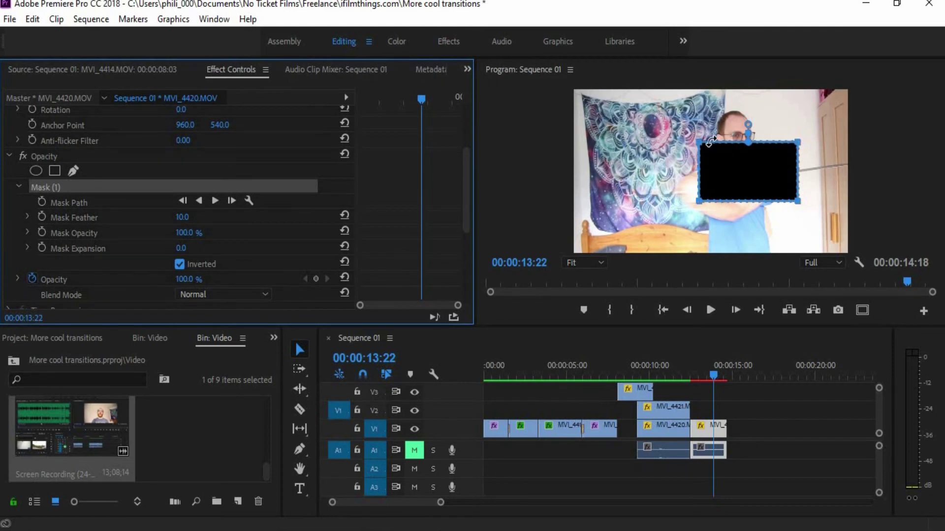
Stretch the mask's corners just beyond the whole frame, with an extra point past the left edge forming an arrow shape
{"action": "left_click_drag", "start_coordinate": [700, 143], "coordinate": [680, 90]}
{"action": "left_click_drag", "start_coordinate": [797, 142], "coordinate": [852, 91]}
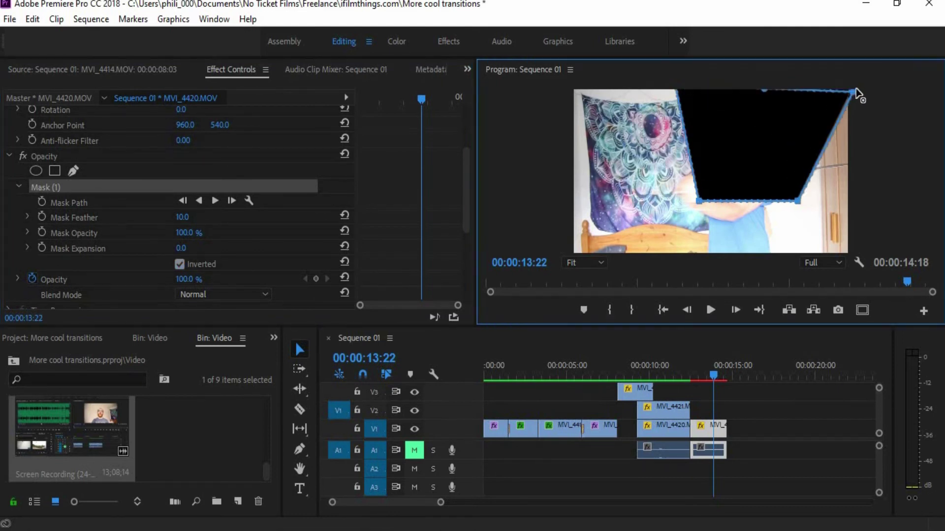
{"action": "left_click", "coordinate": [585, 263]}
{"action": "left_click", "coordinate": [590, 299]}
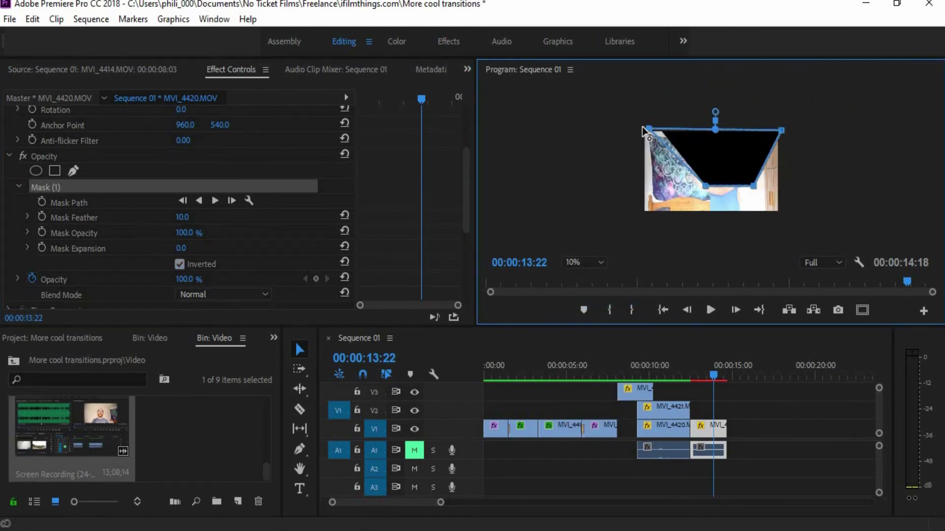
{"action": "left_click_drag", "start_coordinate": [657, 209], "coordinate": [639, 216]}
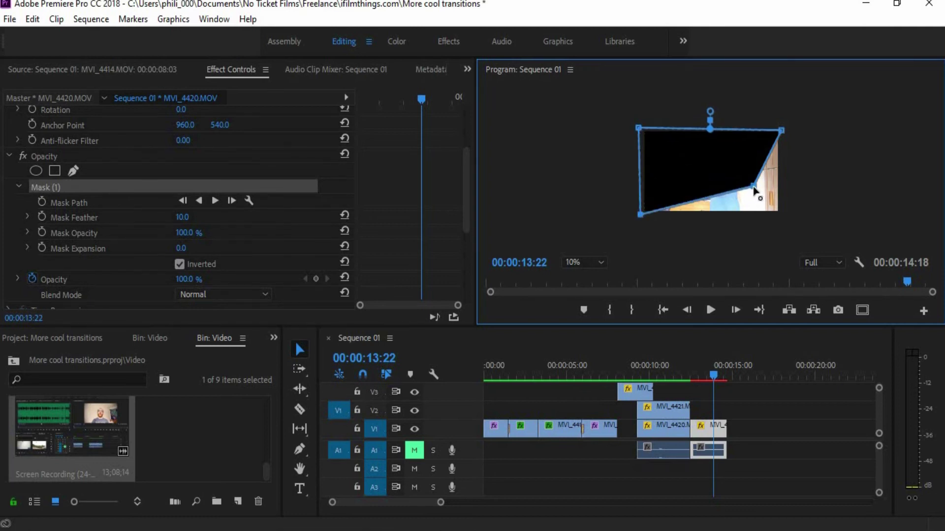
{"action": "left_click_drag", "start_coordinate": [755, 188], "coordinate": [781, 218]}
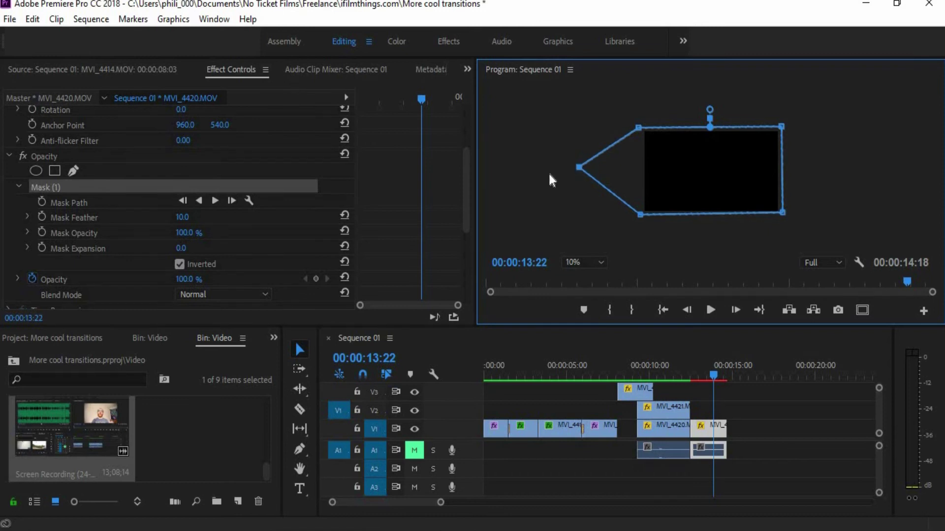
Start animating the mask path at 00:00:13:22 with the arrow-shaped mask moved off the frame's right side
{"action": "left_click", "coordinate": [42, 202]}
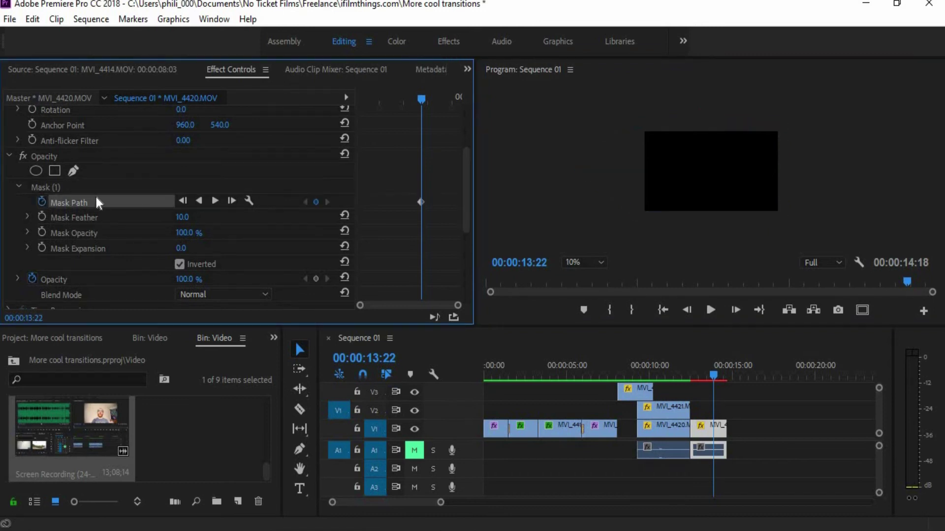
{"action": "left_click_drag", "start_coordinate": [648, 186], "coordinate": [846, 175]}
{"action": "left_click", "coordinate": [328, 202]}
{"action": "left_click_drag", "start_coordinate": [622, 179], "coordinate": [773, 179]}
Keyframe the mask path at 00:00:13:23 and 00:00:13:24, bringing the arrow tip into the frame from the right with the sword swing
{"action": "left_click", "coordinate": [273, 187]}
{"action": "key", "text": "Right"}
{"action": "left_click", "coordinate": [292, 189]}
{"action": "key", "text": "Right"}
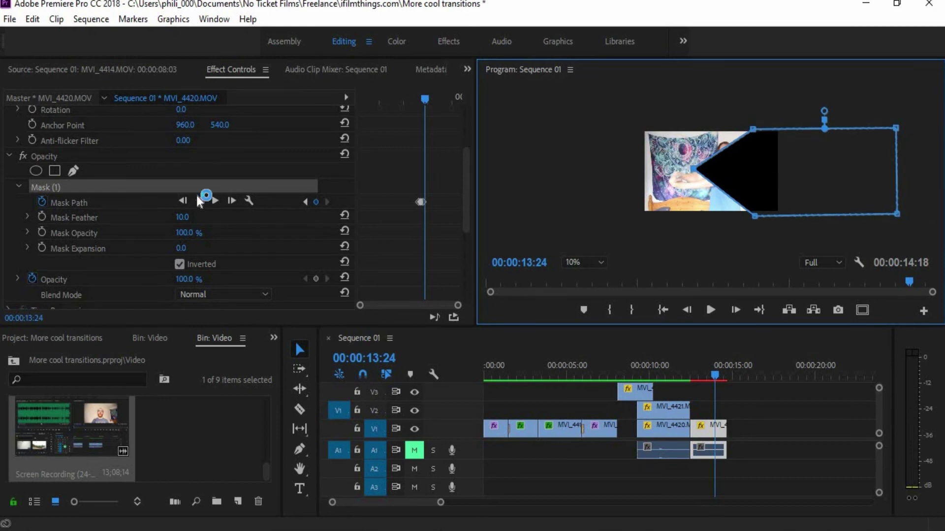
Continue keyframing the mask path frame by frame toward the left until the mask covers the whole frame by 00:00:14:02
{"action": "left_click", "coordinate": [588, 262]}
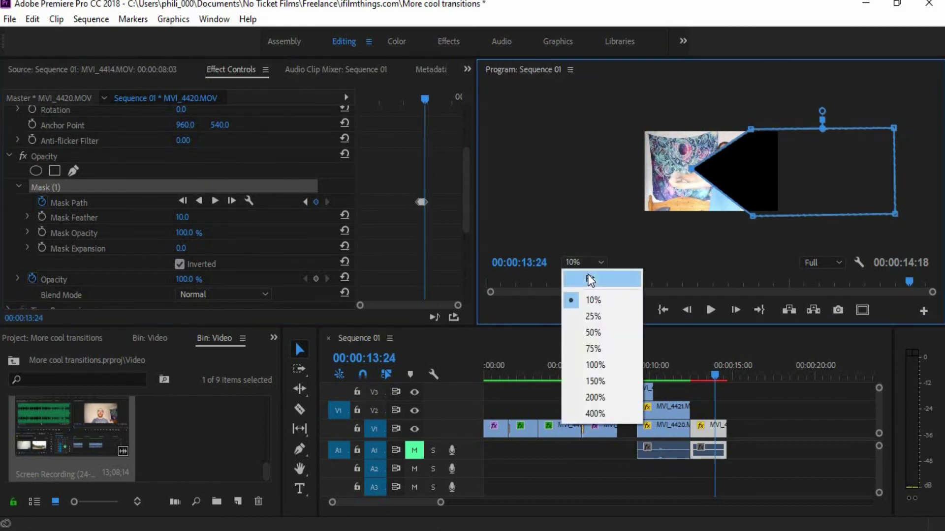
{"action": "left_click", "coordinate": [590, 281]}
{"action": "key", "text": "Left"}
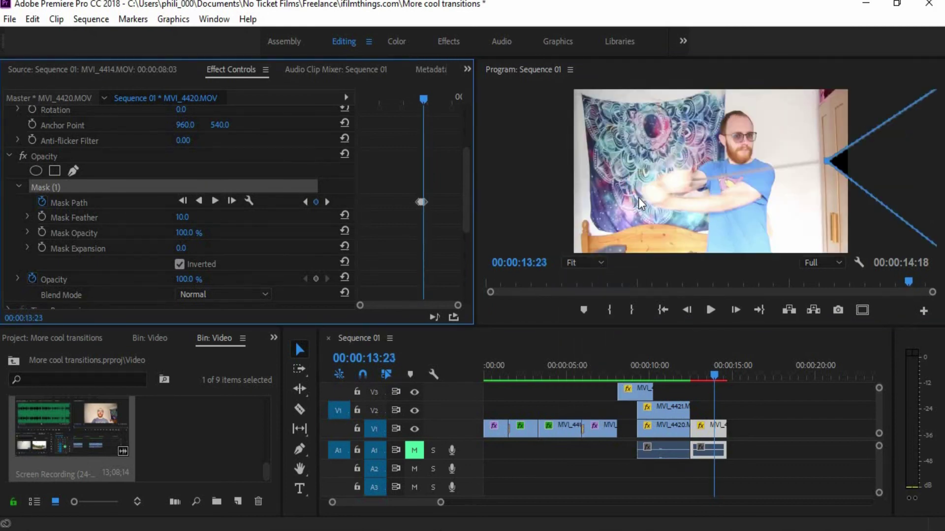
{"action": "key", "text": "Right"}
{"action": "left_click_drag", "start_coordinate": [768, 173], "coordinate": [550, 167]}
{"action": "left_click", "coordinate": [243, 188]}
{"action": "key", "text": "Right"}
{"action": "left_click", "coordinate": [227, 187]}
{"action": "key", "text": "Right"}
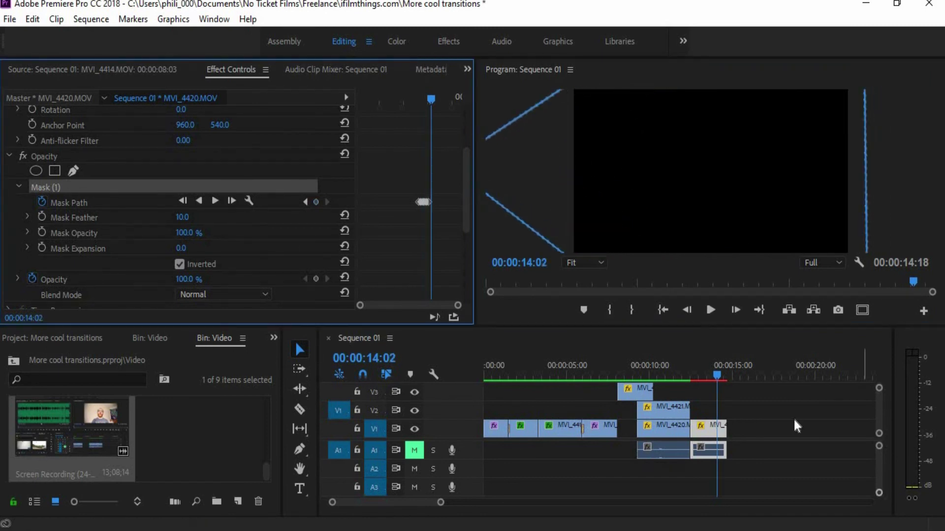
Play back the sword-swipe transition and examine the mask's movement frame by frame around 00:00:13:20 to 00:00:14:00
{"action": "left_click", "coordinate": [795, 425]}
{"action": "left_click", "coordinate": [712, 378]}
{"action": "key", "text": "space"}
{"action": "key", "text": "space"}
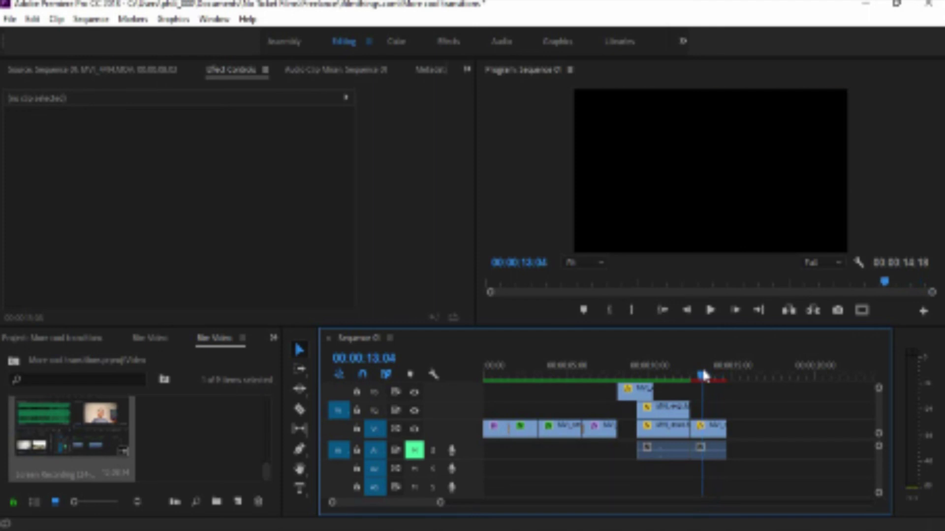
{"action": "left_click_drag", "start_coordinate": [703, 377], "coordinate": [710, 375]}
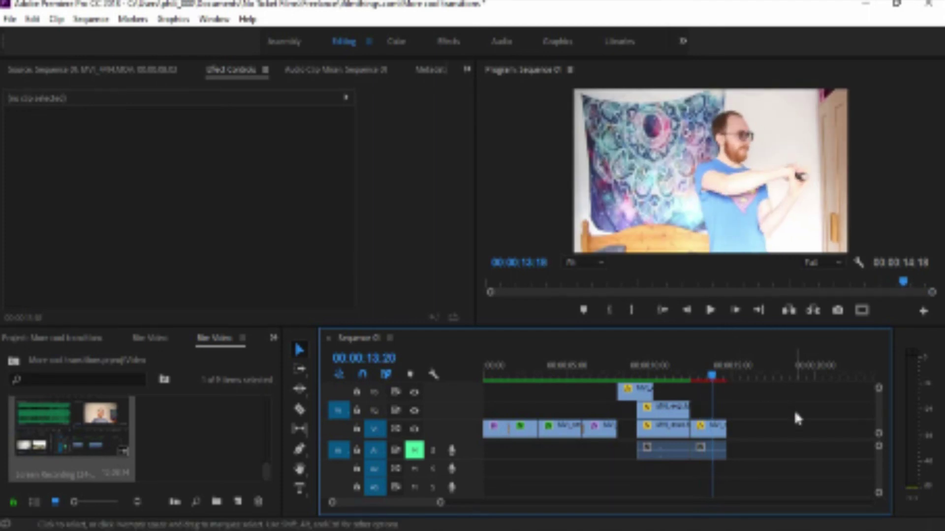
{"action": "key", "text": "Right"}
{"action": "key", "text": "Right"}
{"action": "key", "text": "Right"}
{"action": "key", "text": "Right"}
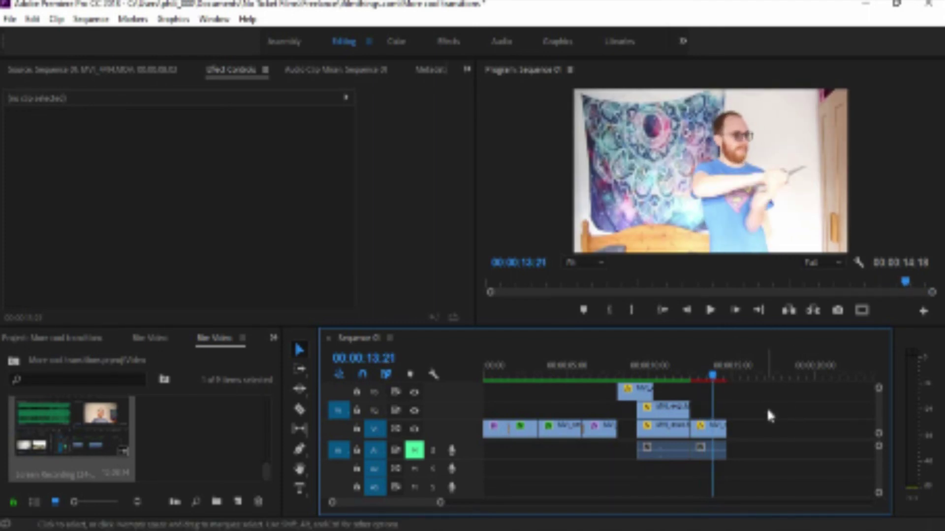
{"action": "key", "text": "Right"}
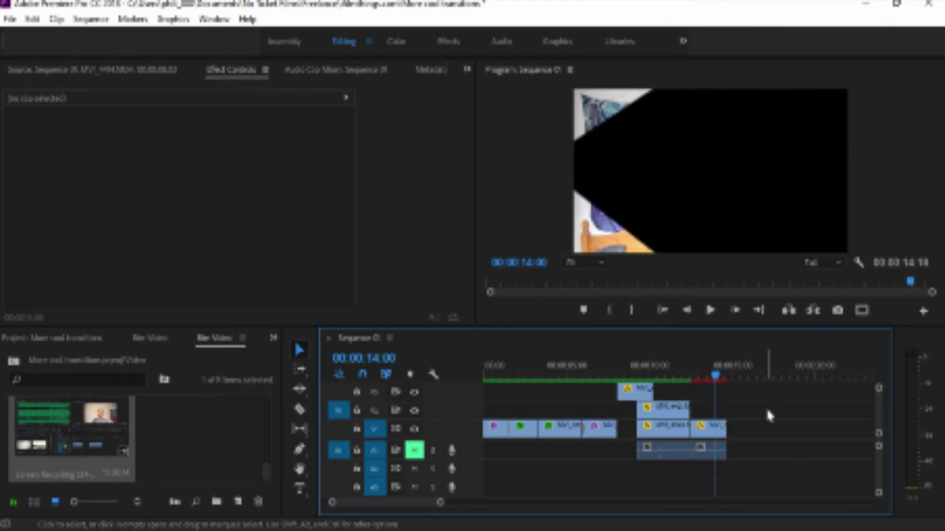
{"action": "key", "text": "Left"}
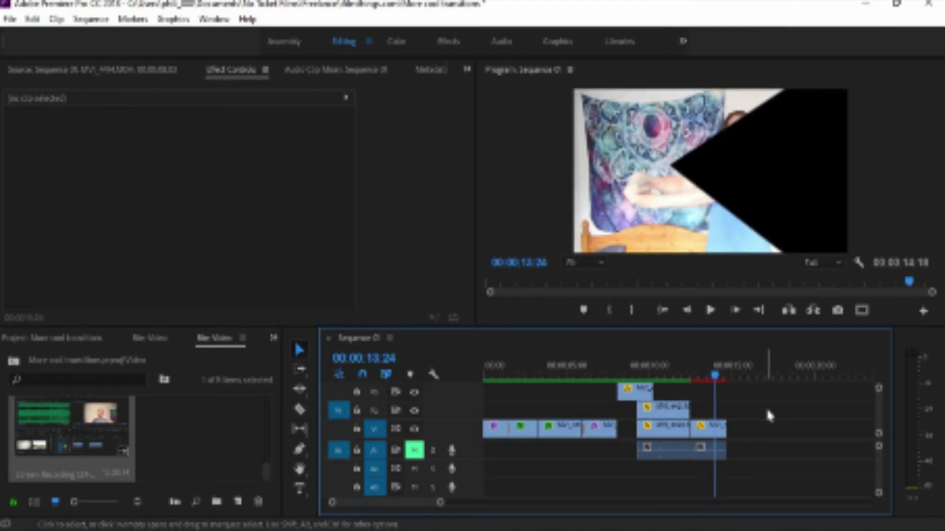
{"action": "key", "text": "Left"}
{"action": "key", "text": "Left"}
{"action": "key", "text": "Left"}
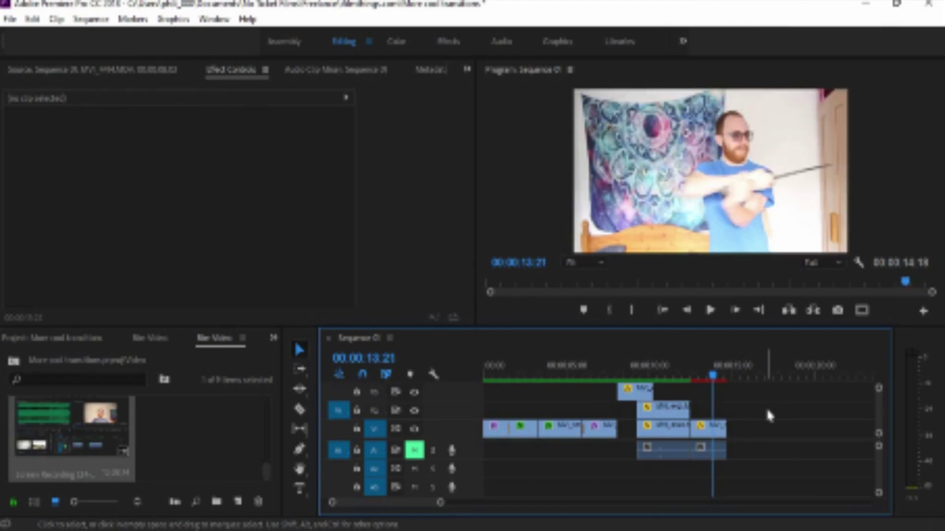